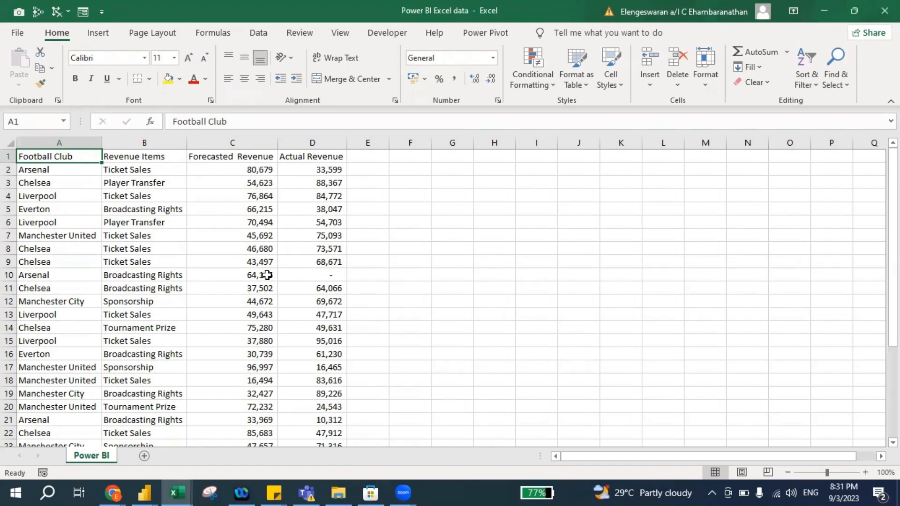
# Step: Switch to Power BI Desktop and open the Power BI Excel data workbook as the report's data source
pyautogui.moveTo(150, 492)
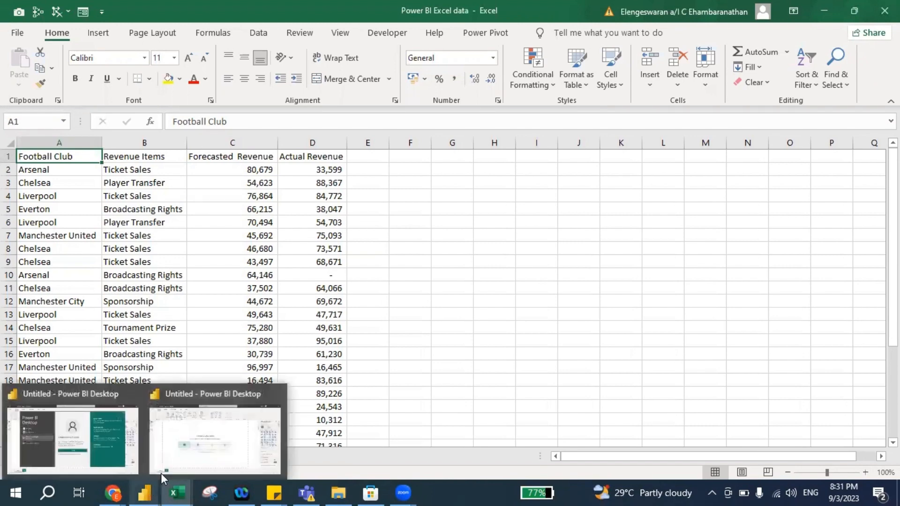
pyautogui.click(193, 449)
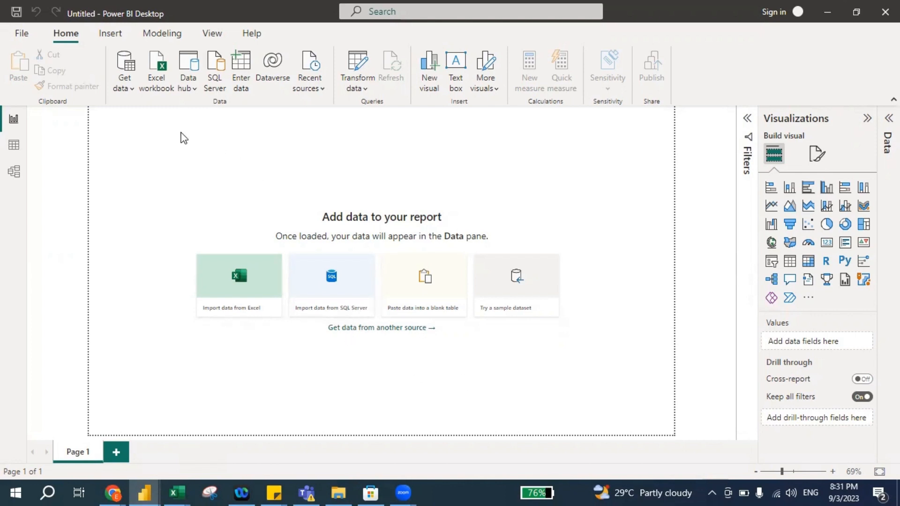
pyautogui.click(235, 275)
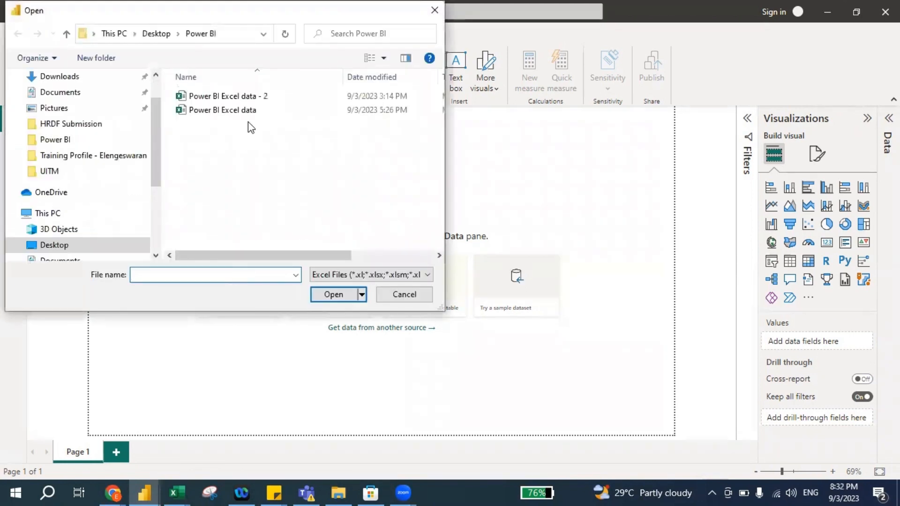
pyautogui.click(192, 114)
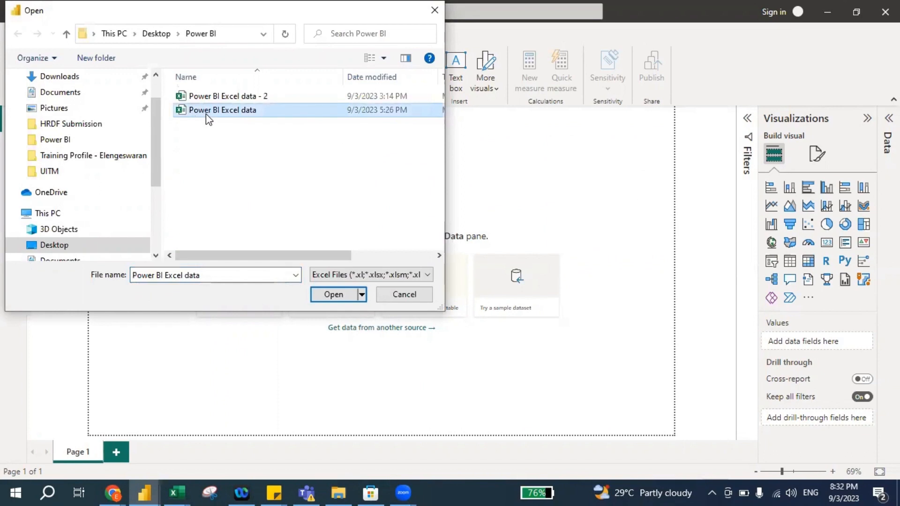
pyautogui.click(334, 295)
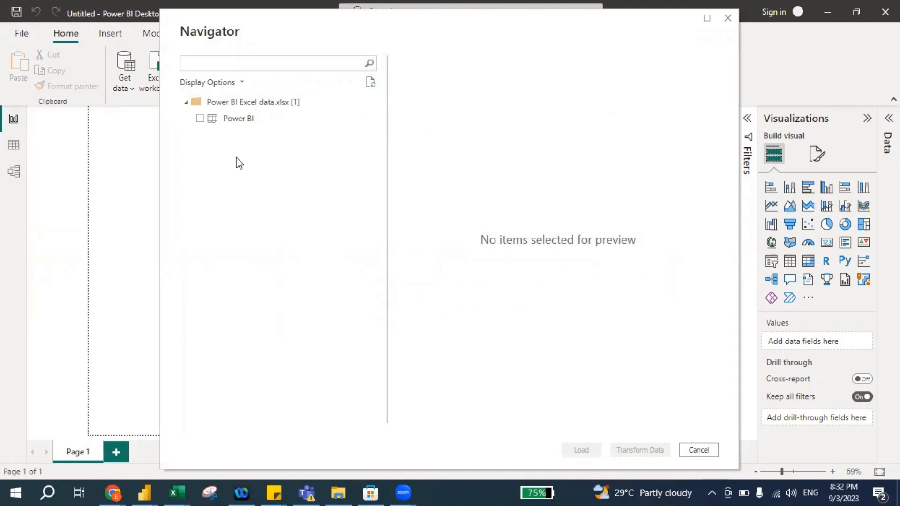
# Step: Select the Power BI sheet, preview its columns and load it into the report
pyautogui.click(200, 119)
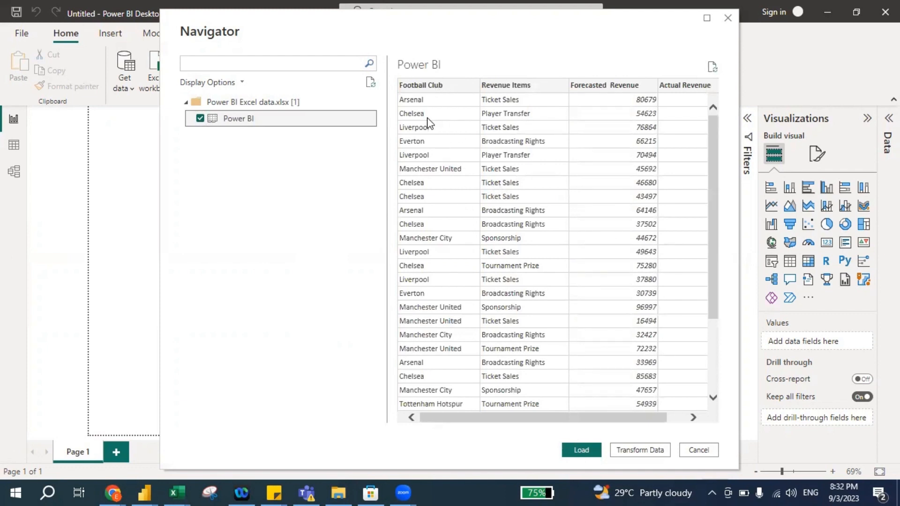
pyautogui.moveTo(541, 417); pyautogui.dragTo(563, 422)
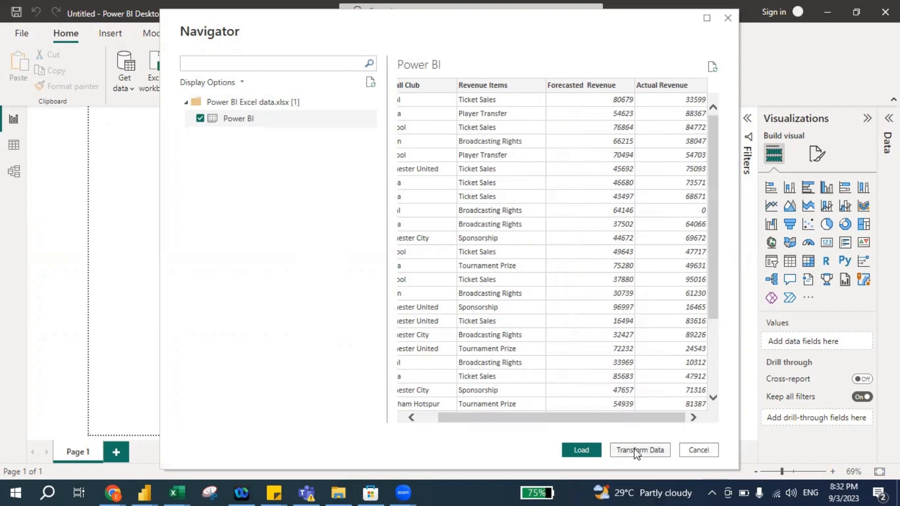
pyautogui.click(575, 451)
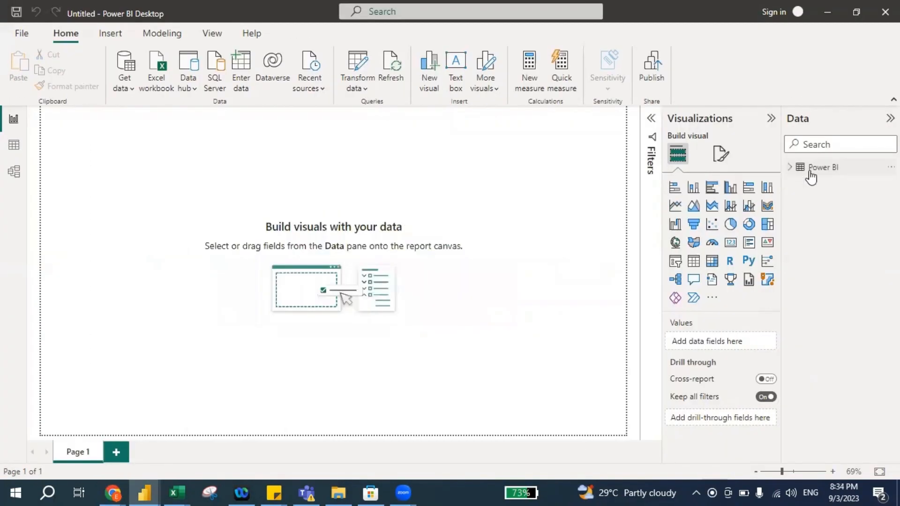
# Step: Compare the imported Power BI table's fields with the Excel worksheet, and examine the table in the data and model views
pyautogui.click(820, 170)
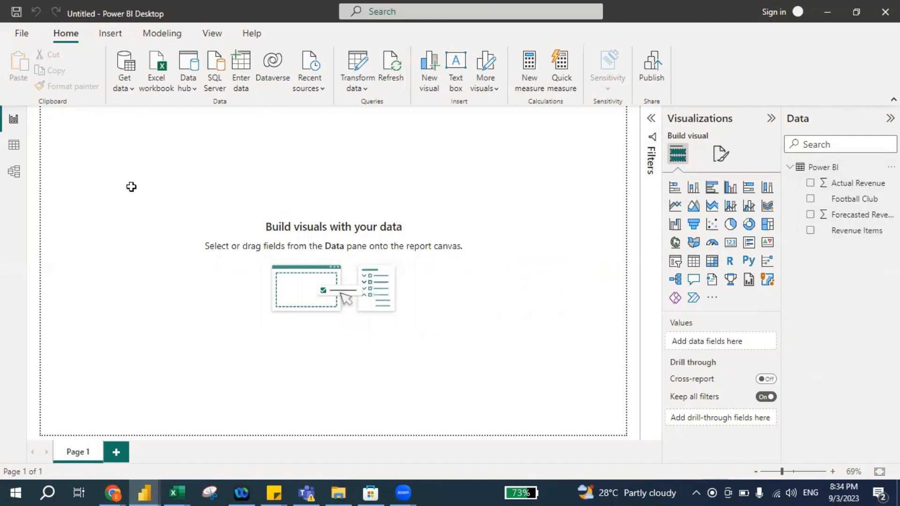
pyautogui.hotkey('alt', 'Tab')
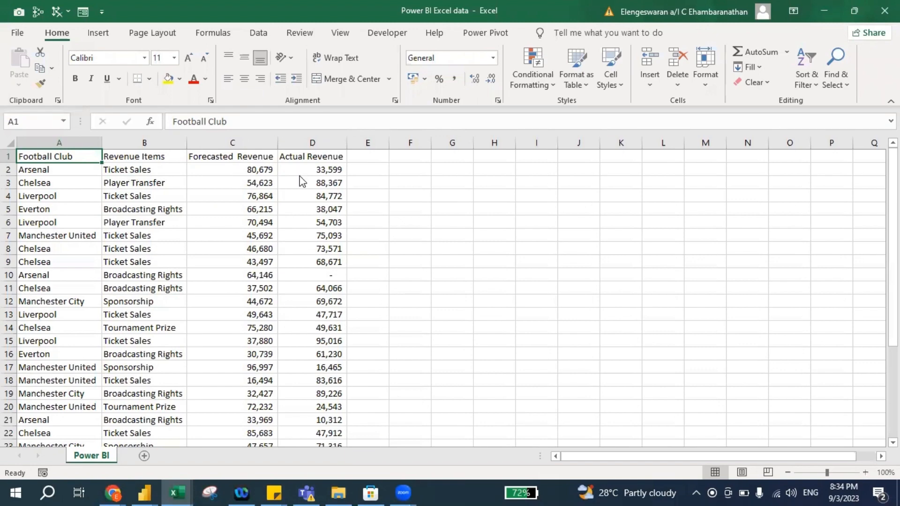
pyautogui.hotkey('alt', 'Tab')
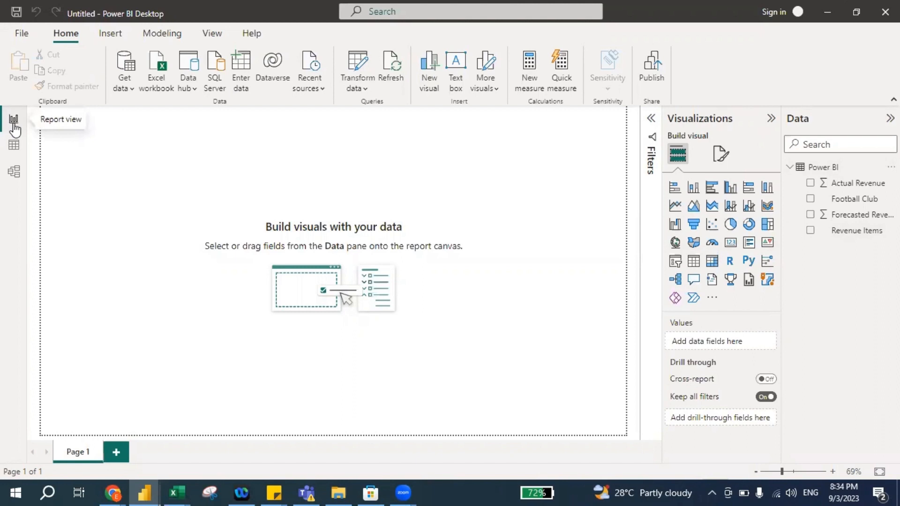
pyautogui.click(14, 150)
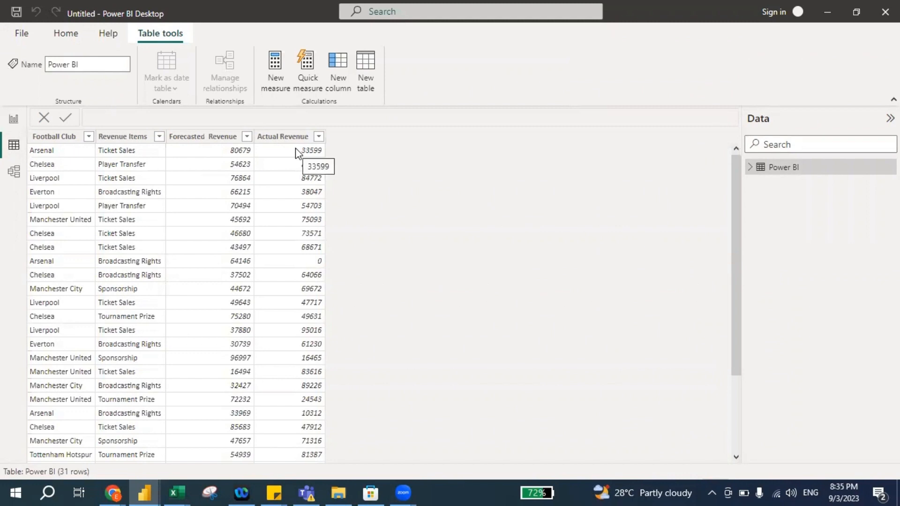
pyautogui.click(14, 173)
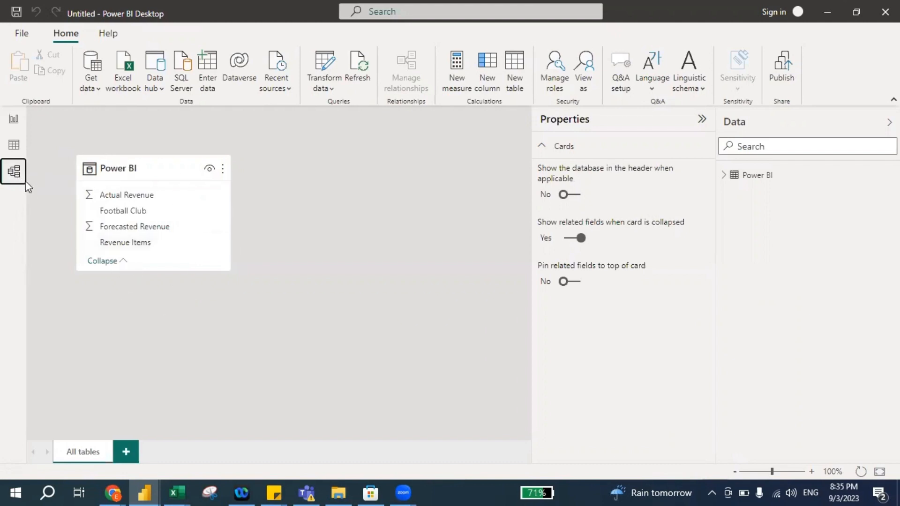
# Step: In the data view, create a new group on the Football Club column containing Arsenal, Chelsea and Tottenham Hotspur
pyautogui.click(14, 145)
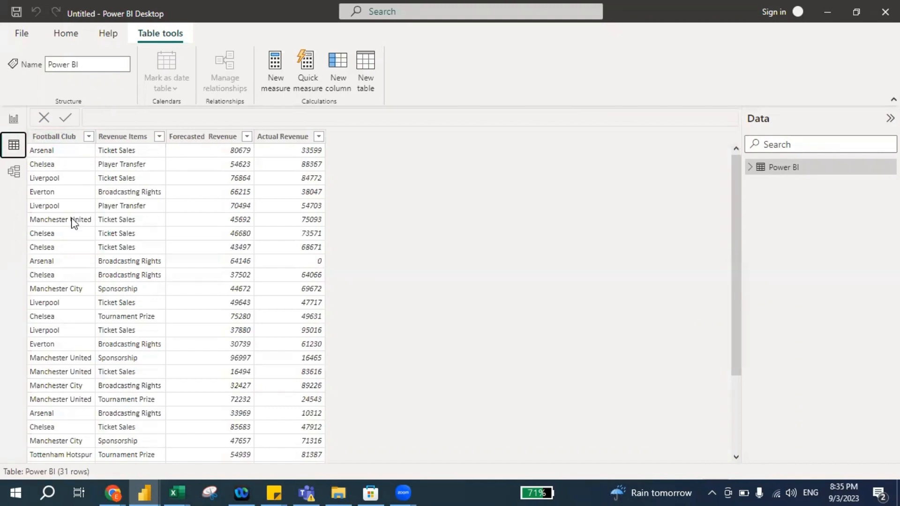
pyautogui.click(59, 136)
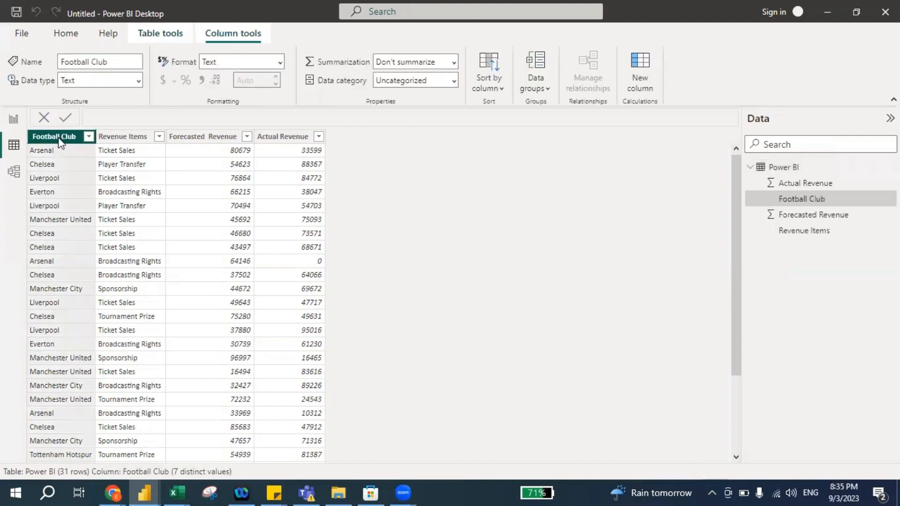
pyautogui.rightClick(60, 141)
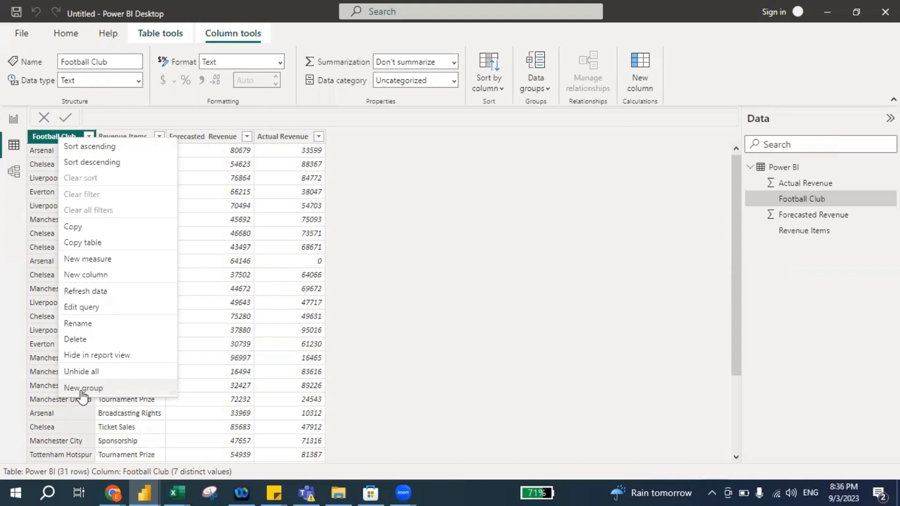
pyautogui.click(83, 389)
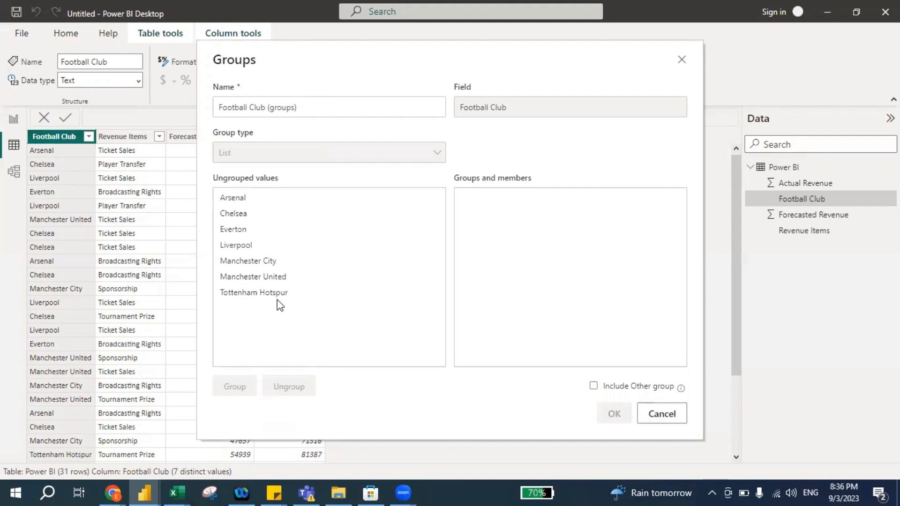
pyautogui.click(225, 196)
pyautogui.click(225, 196)
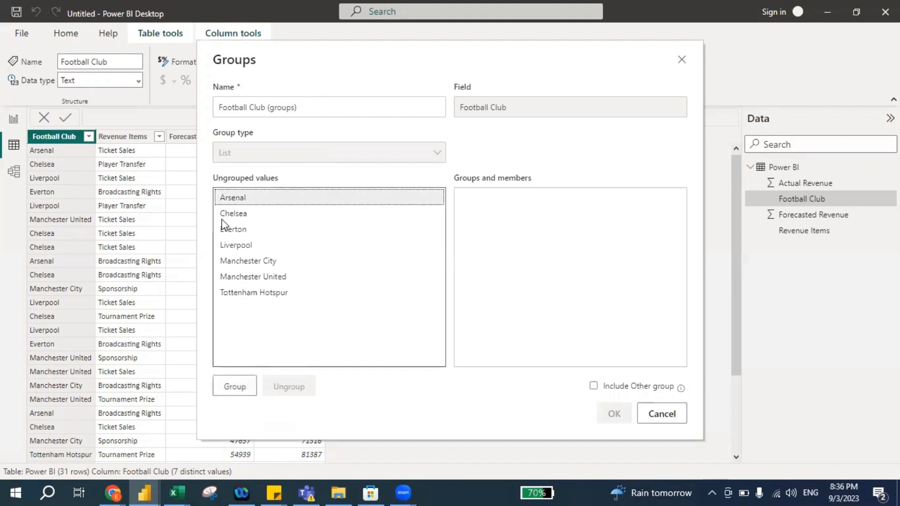
pyautogui.keyDown('ctrl'); pyautogui.click(227, 214); pyautogui.keyUp('ctrl')
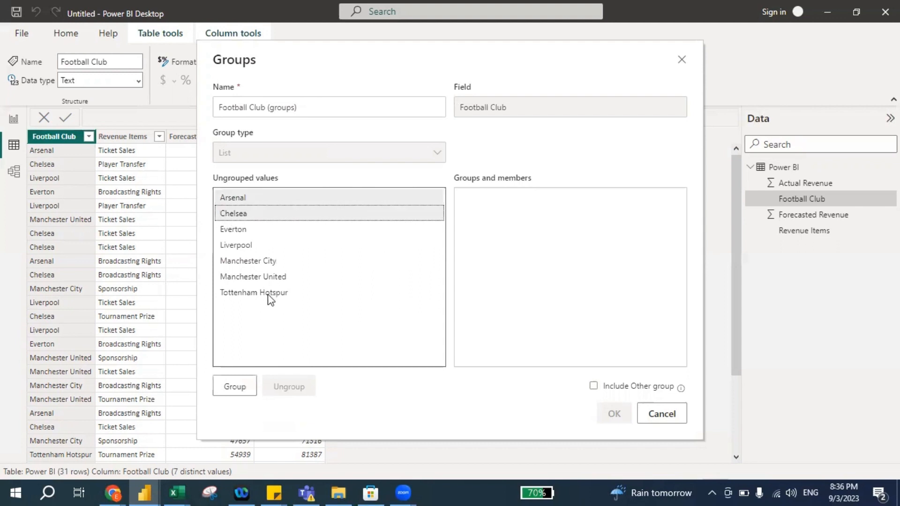
pyautogui.keyDown('ctrl'); pyautogui.click(259, 291); pyautogui.keyUp('ctrl')
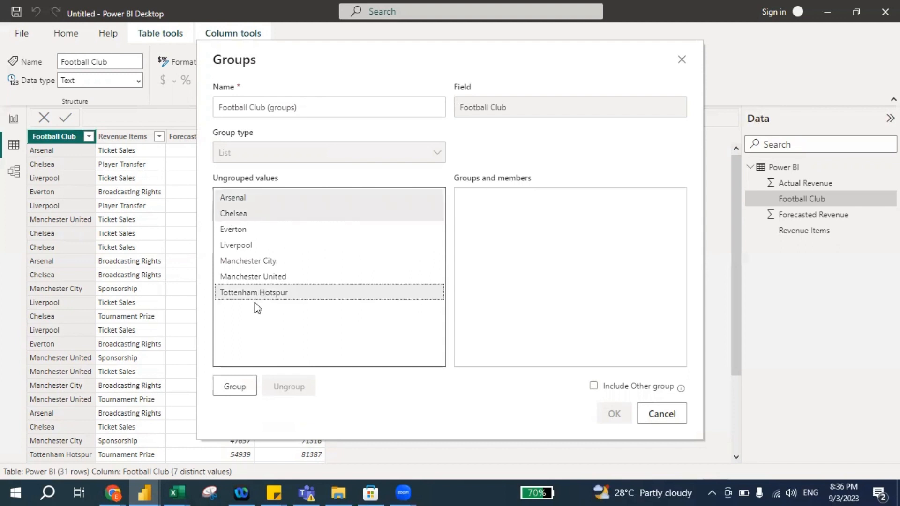
pyautogui.click(234, 384)
pyautogui.click(233, 383)
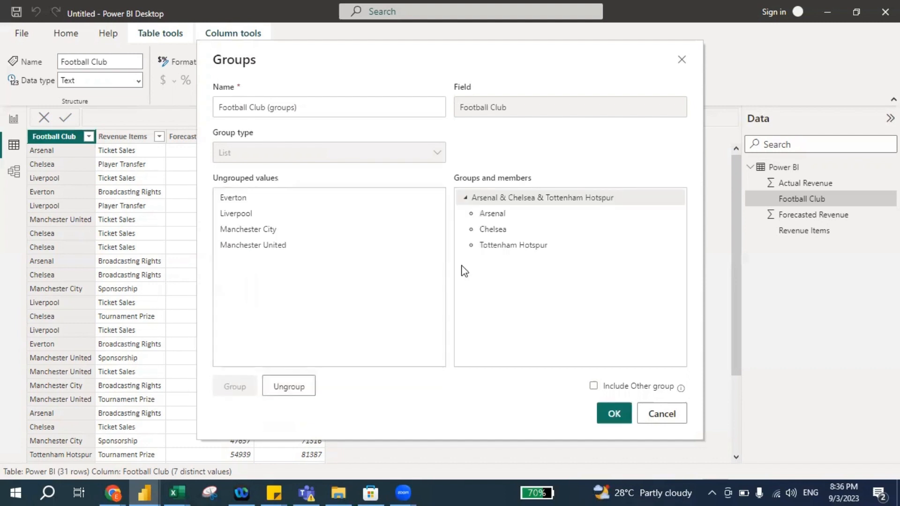
# Step: Rename the group of Arsenal, Chelsea and Tottenham Hotspur to London
pyautogui.doubleClick(488, 199)
pyautogui.write('London')
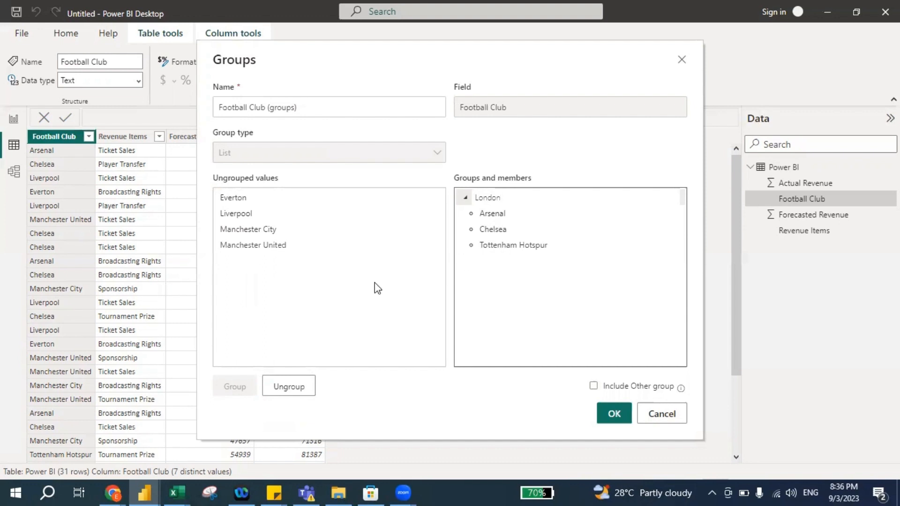
pyautogui.click(347, 285)
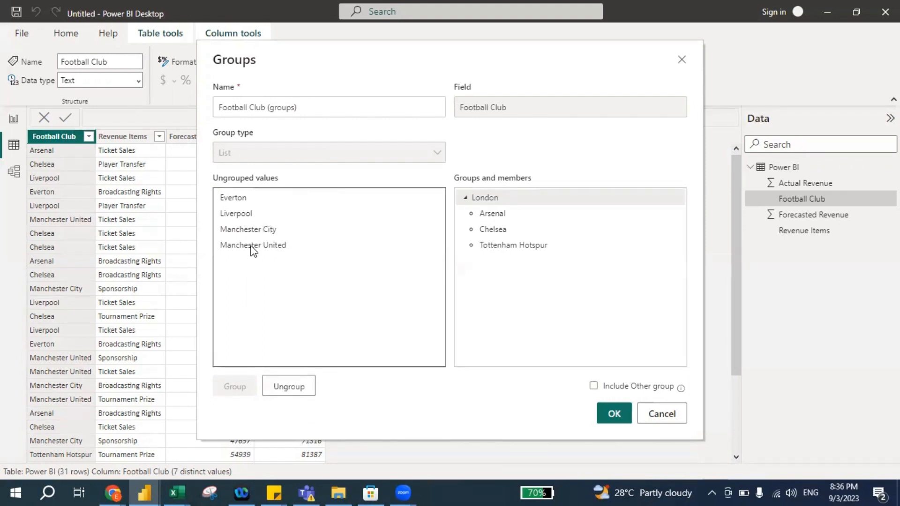
# Step: Group Manchester City and Manchester United, and shorten the group's name to Manchester
pyautogui.click(248, 231)
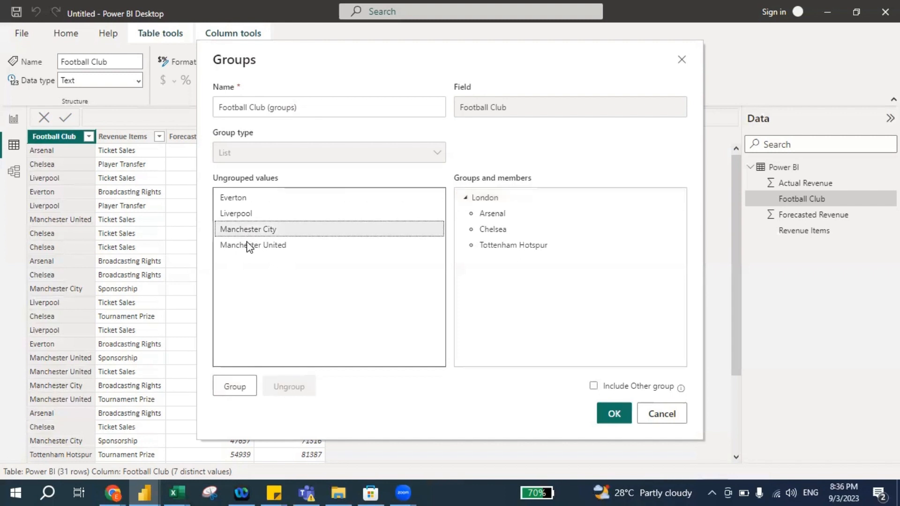
pyautogui.keyDown('ctrl'); pyautogui.click(248, 246); pyautogui.keyUp('ctrl')
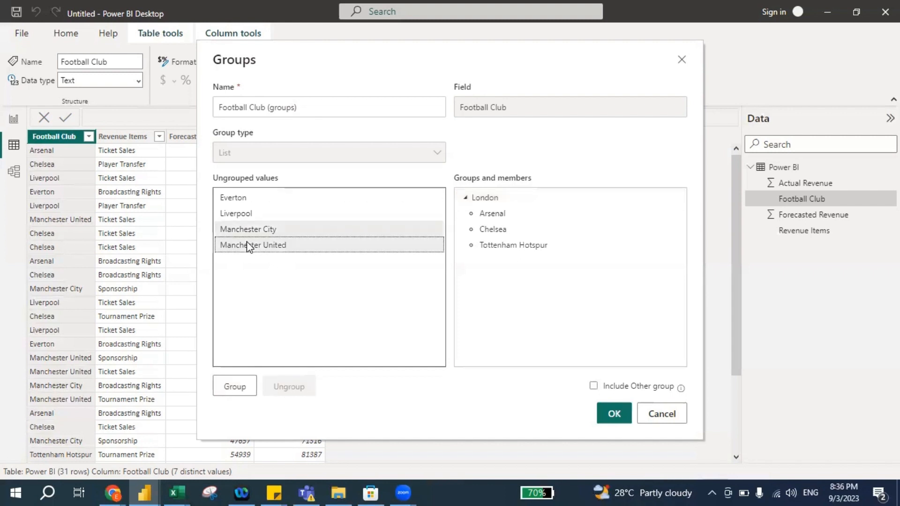
pyautogui.click(243, 389)
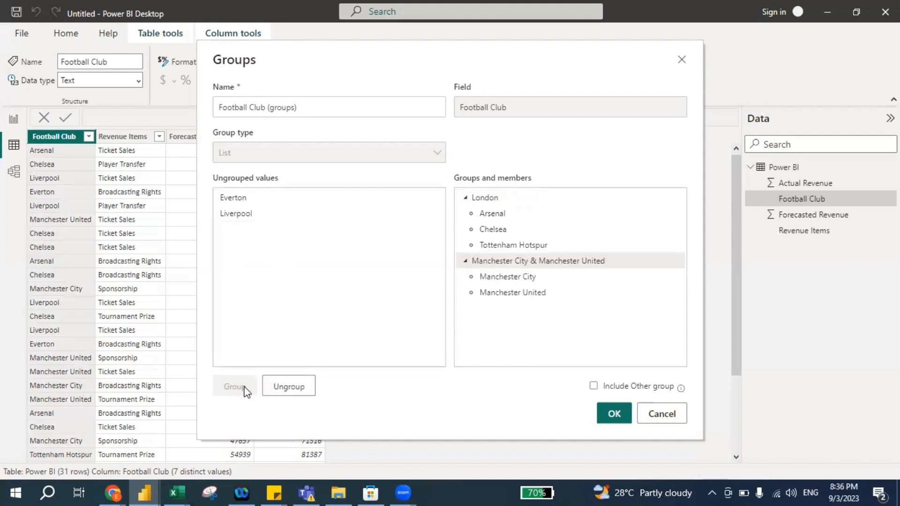
pyautogui.doubleClick(520, 261)
pyautogui.press('End')
pyautogui.hotkey('ctrl', 'shift', 'Left')
pyautogui.hotkey('ctrl', 'shift', 'Left')
pyautogui.hotkey('ctrl', 'shift', 'Left')
pyautogui.hotkey('ctrl', 'shift', 'Left')
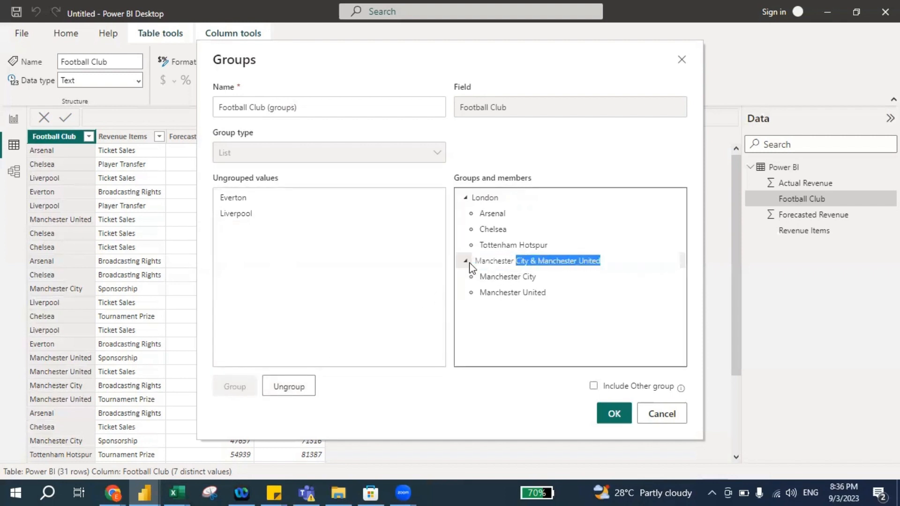
pyautogui.press('BackSpace')
pyautogui.click(392, 335)
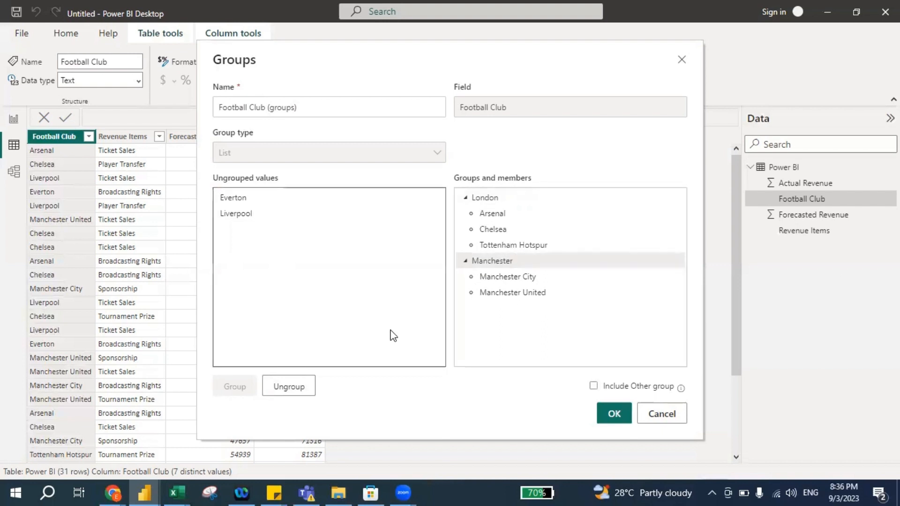
# Step: Group Everton and Liverpool under the name Liverpool, and apply the Football Club grouping to the table
pyautogui.click(238, 198)
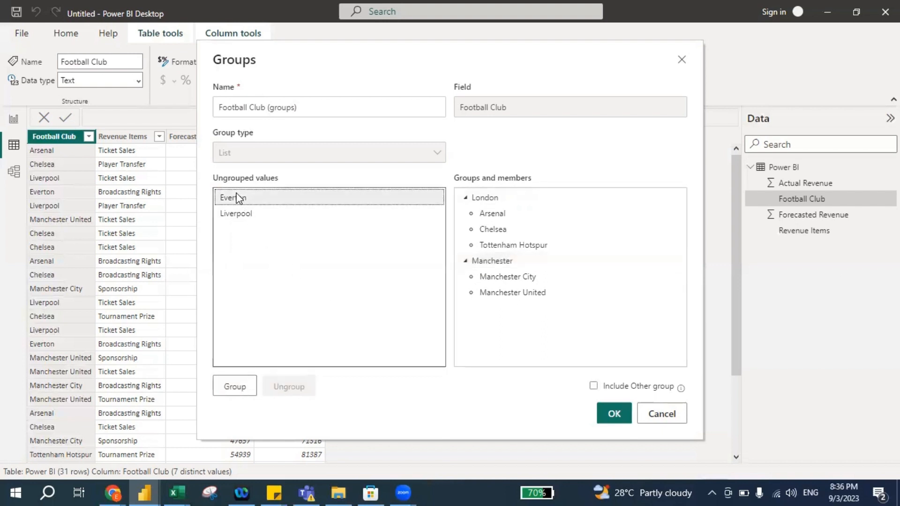
pyautogui.keyDown('ctrl'); pyautogui.click(232, 215); pyautogui.keyUp('ctrl')
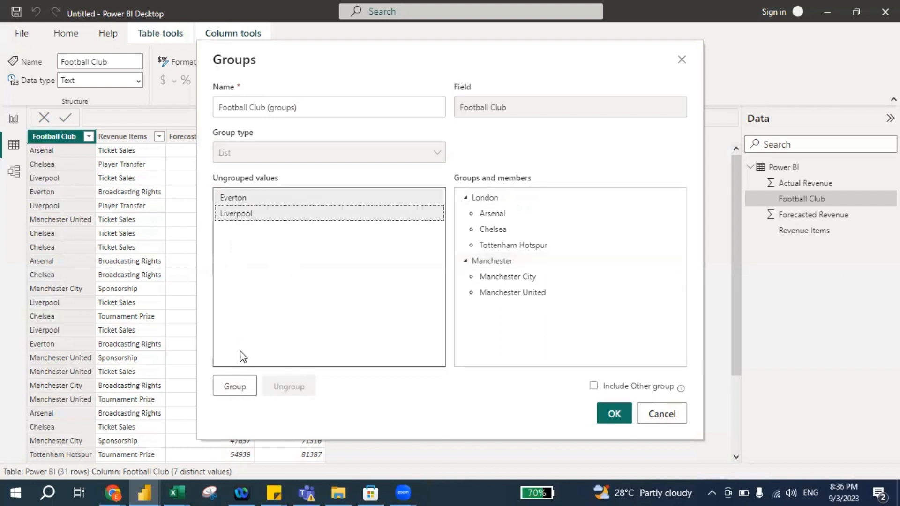
pyautogui.click(237, 387)
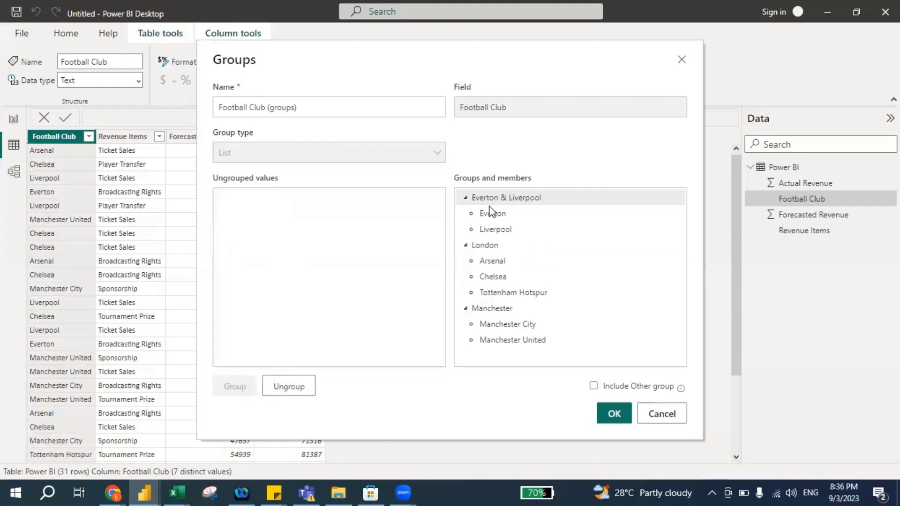
pyautogui.doubleClick(497, 199)
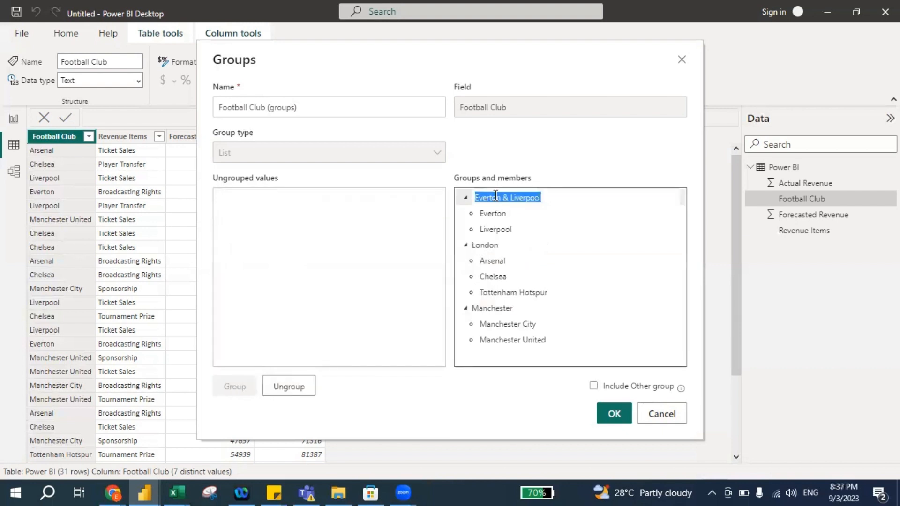
pyautogui.write('Liverpool')
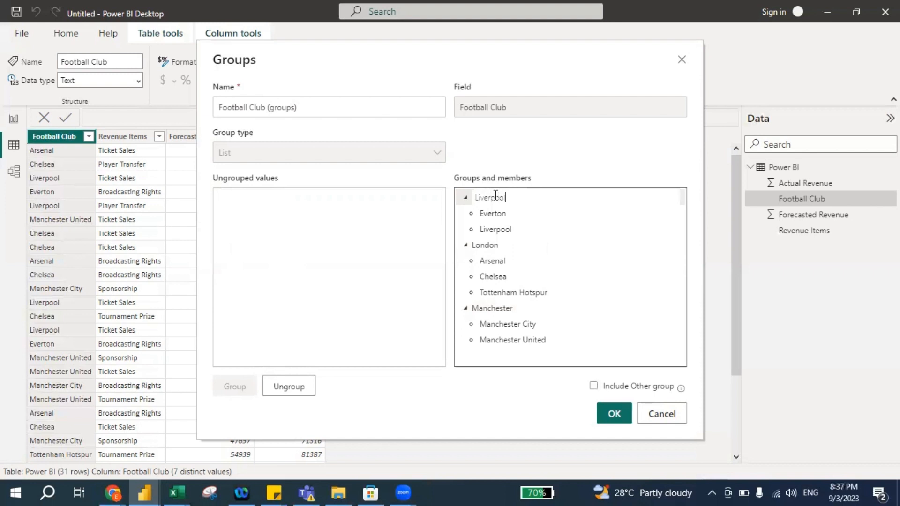
pyautogui.press('Return')
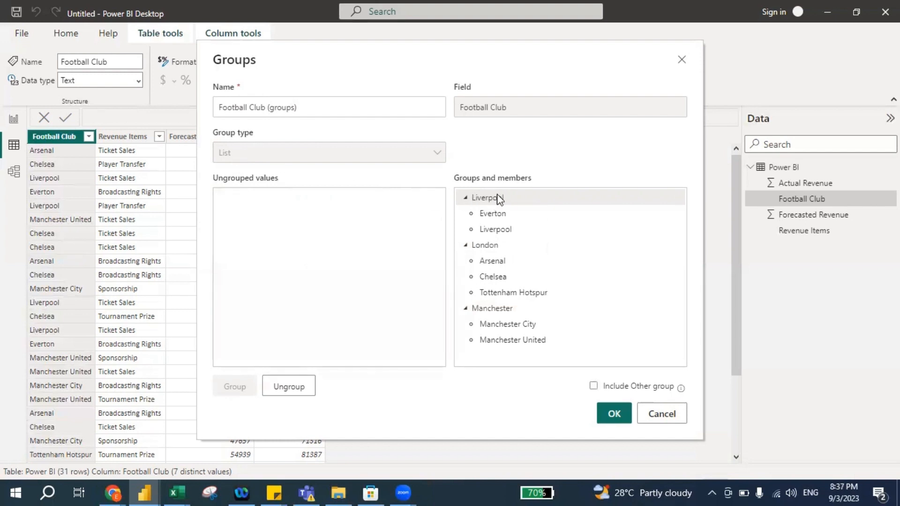
pyautogui.click(614, 414)
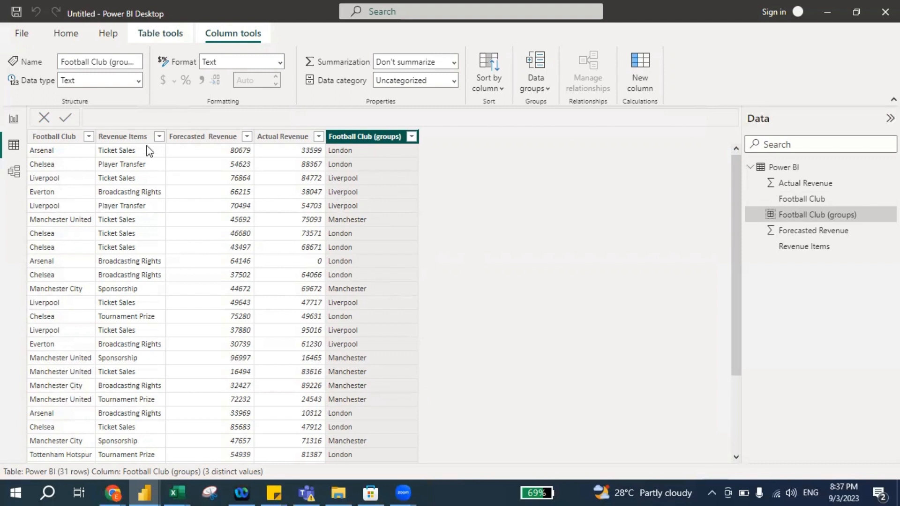
pyautogui.click(62, 137)
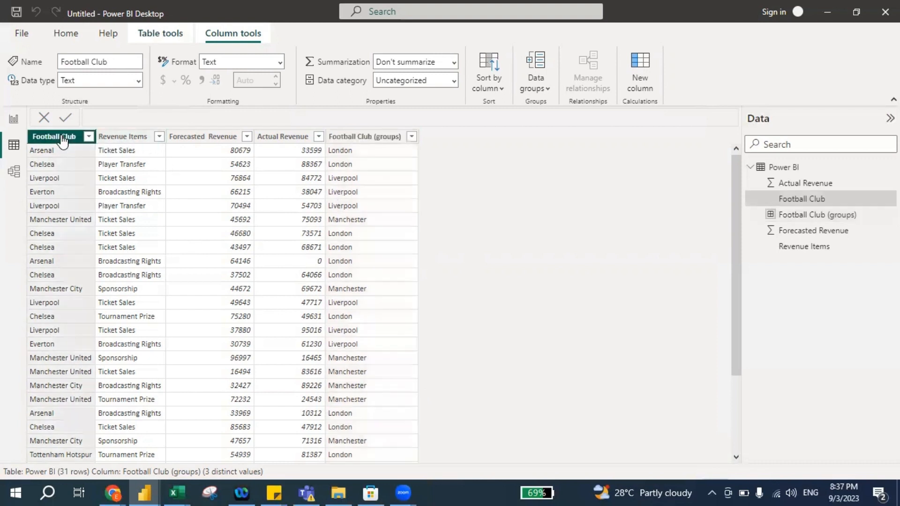
pyautogui.rightClick(62, 140)
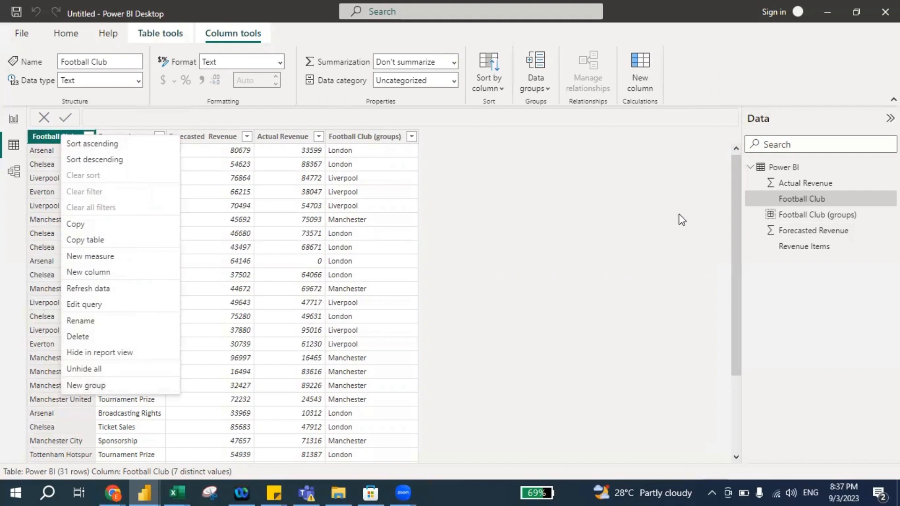
pyautogui.rightClick(791, 202)
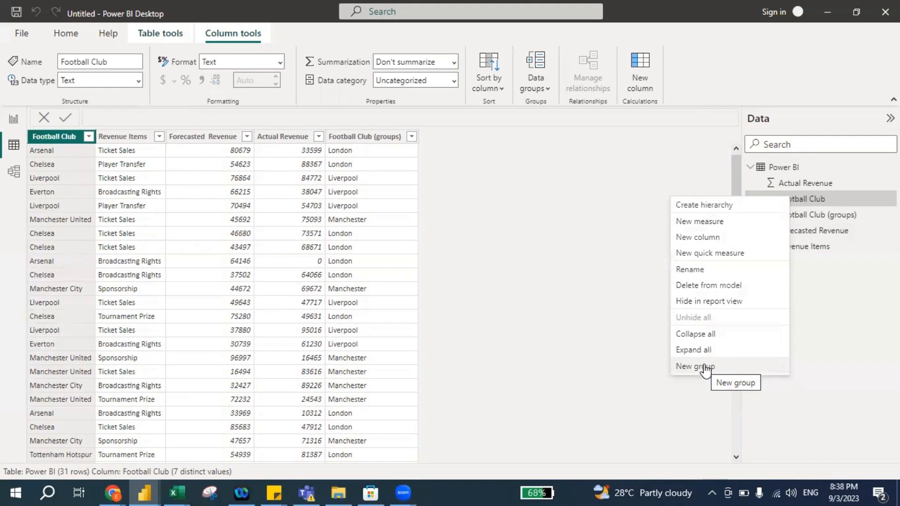
pyautogui.click(505, 298)
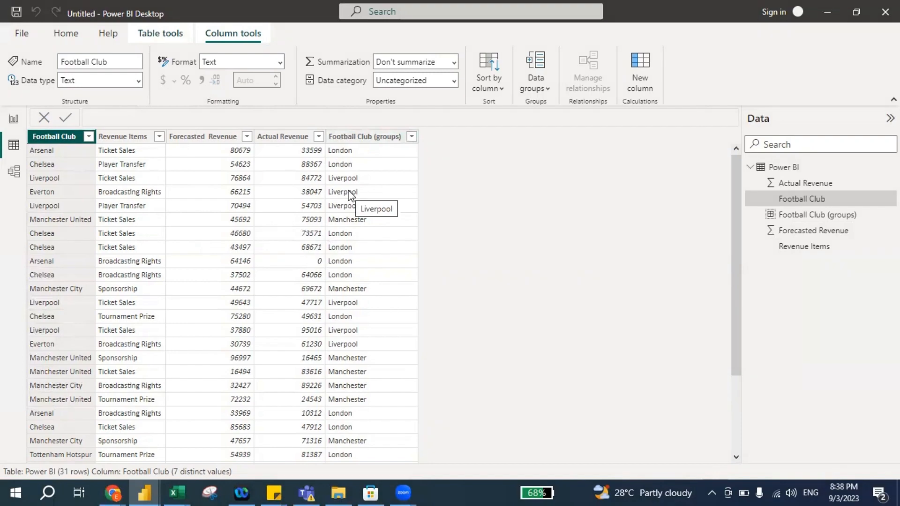
# Step: In the report view, insert a rectangle shape and stretch it into a thin banner across the full width of the page's top
pyautogui.click(17, 121)
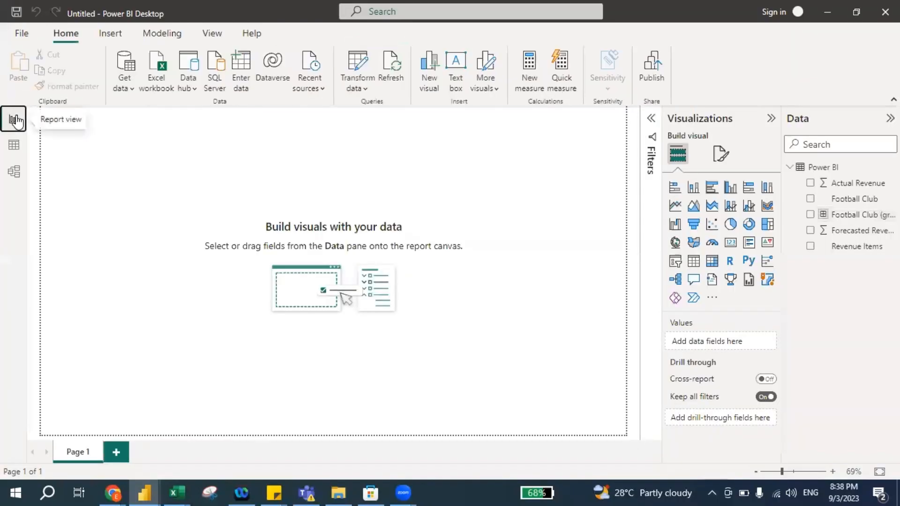
pyautogui.click(106, 38)
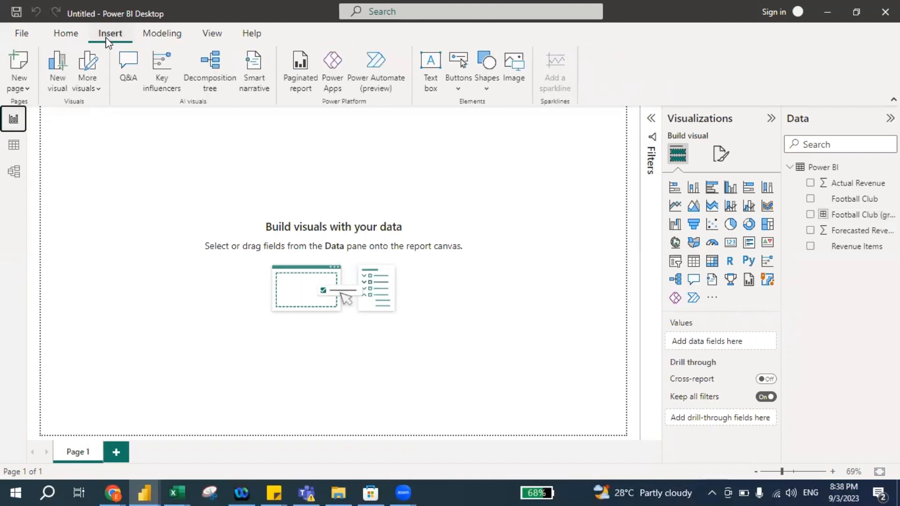
pyautogui.click(490, 86)
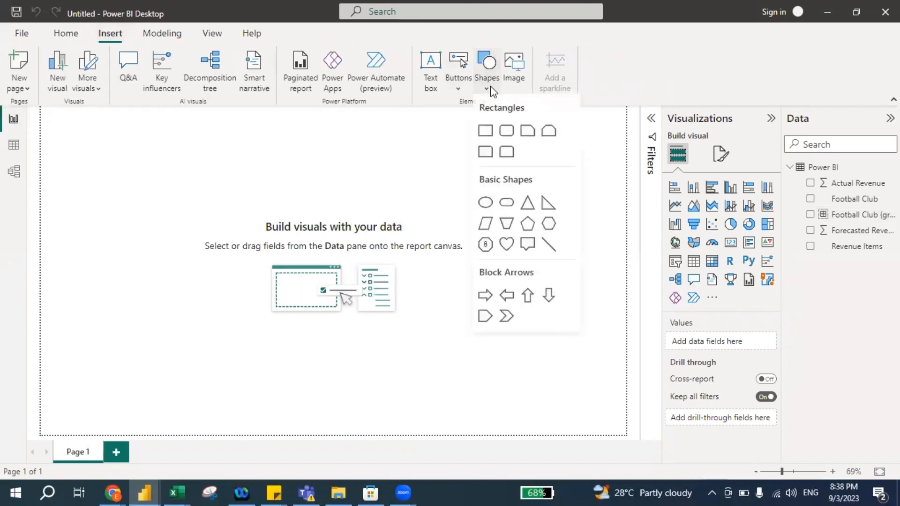
pyautogui.click(485, 135)
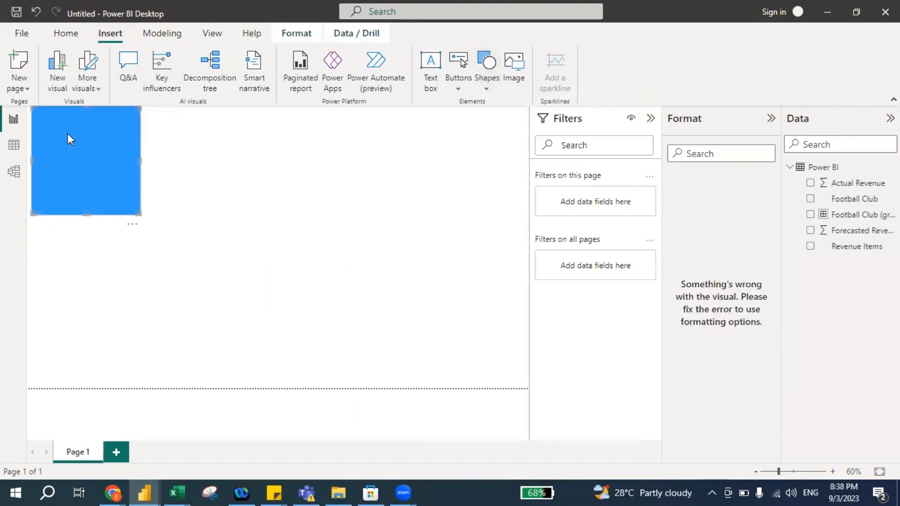
pyautogui.moveTo(140, 214); pyautogui.dragTo(534, 152)
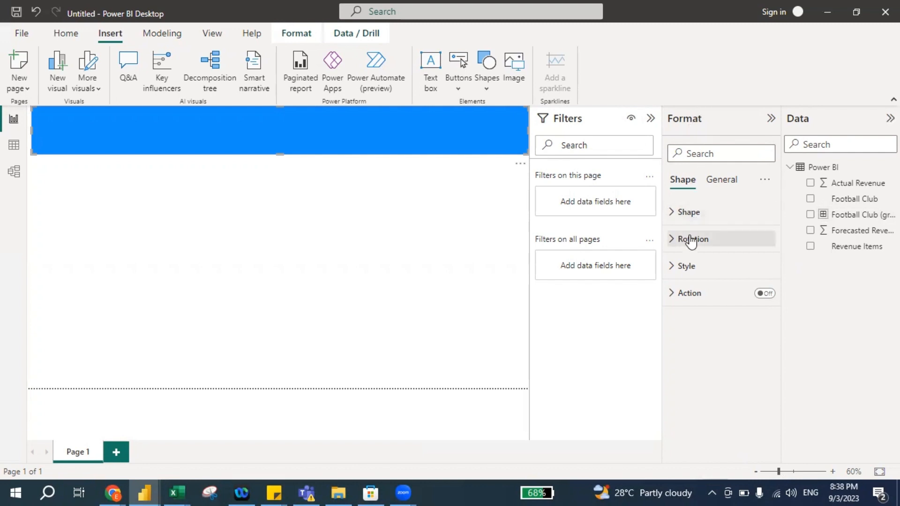
# Step: Enable text on the banner rectangle and enter "Financial Performance" as its title
pyautogui.click(677, 270)
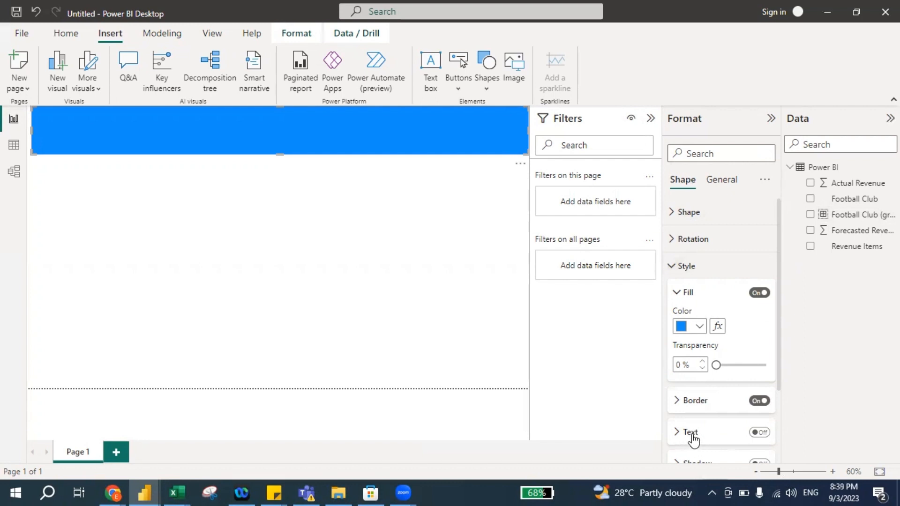
pyautogui.scroll(-2, 693, 440)
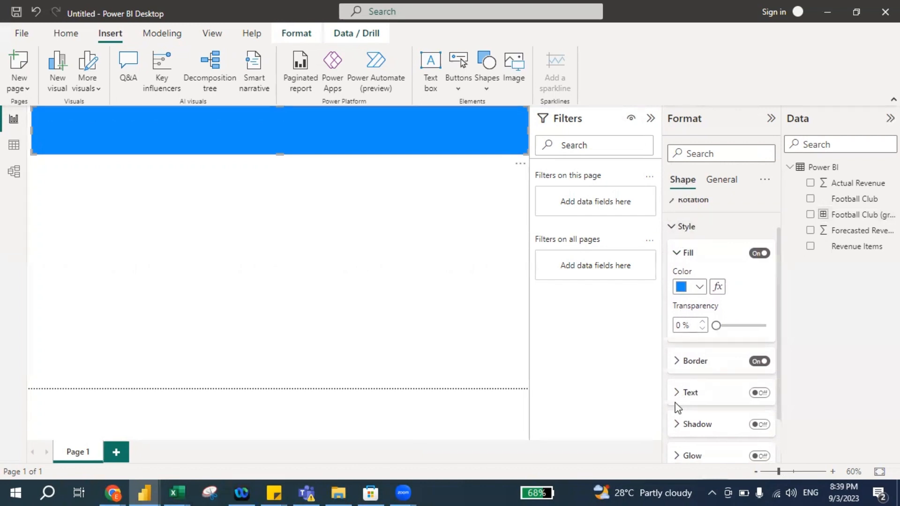
pyautogui.click(760, 394)
pyautogui.click(723, 404)
pyautogui.click(708, 426)
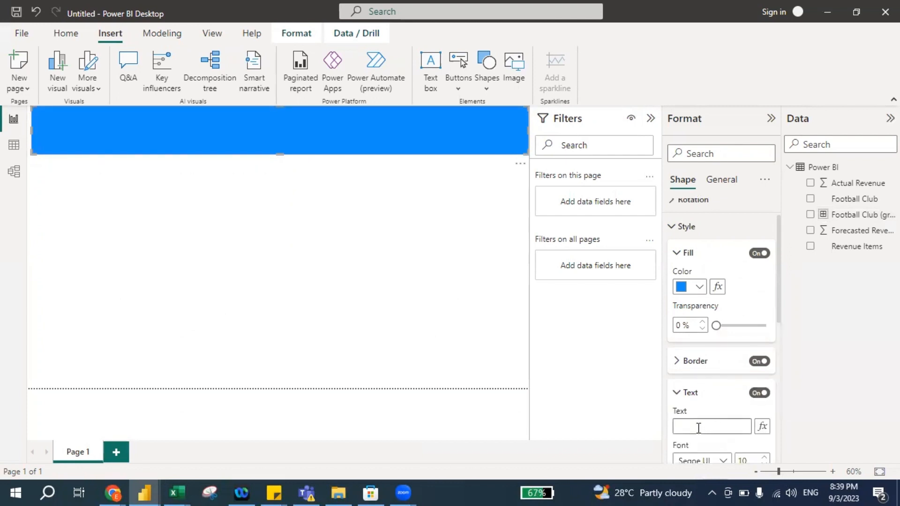
pyautogui.write('Financial Performance')
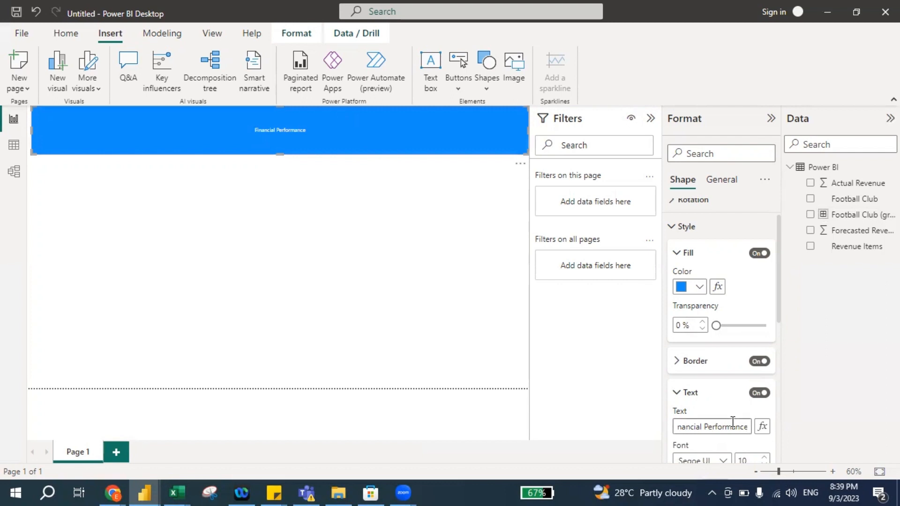
# Step: Format the banner text at size 50, bold and left-aligned horizontally
pyautogui.scroll(-2, 736, 408)
pyautogui.doubleClick(745, 389)
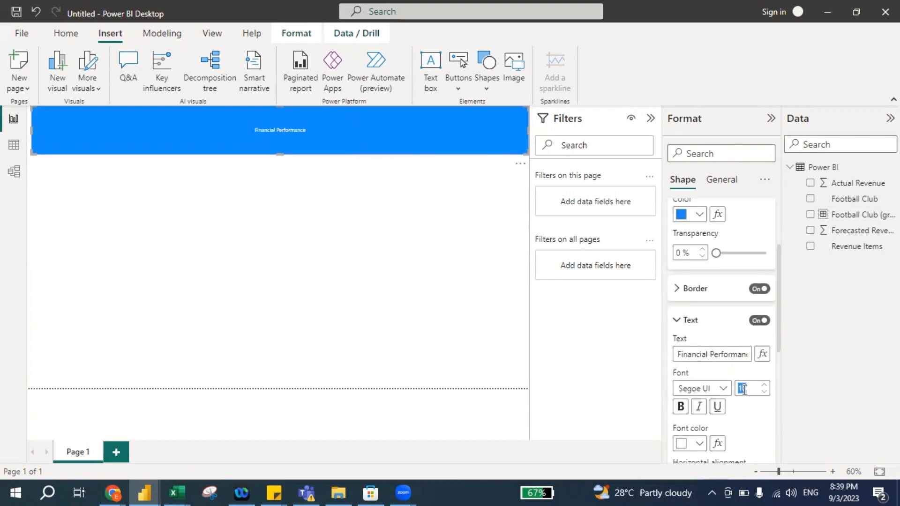
pyautogui.write('50')
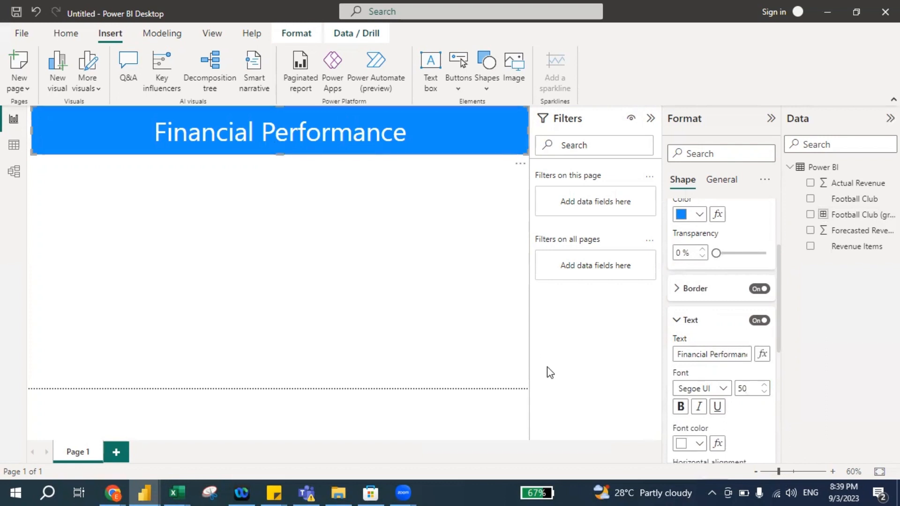
pyautogui.click(681, 407)
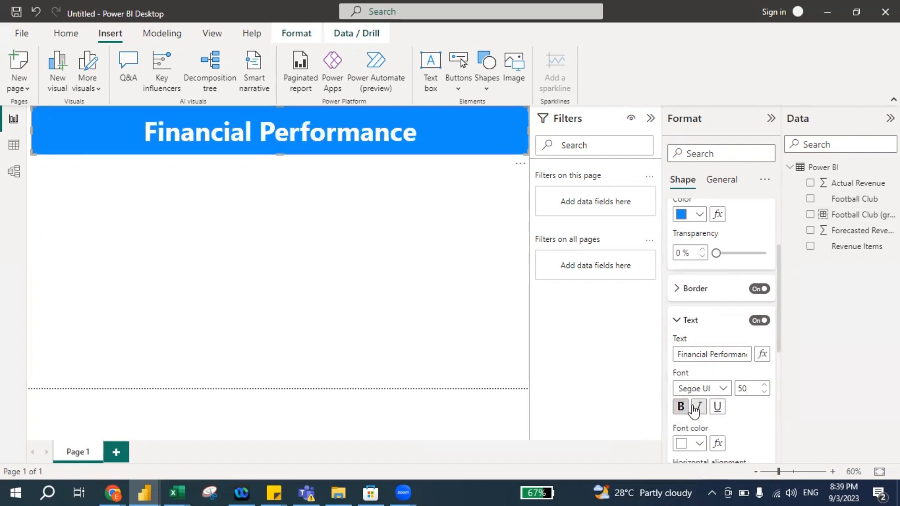
pyautogui.scroll(-2, 694, 410)
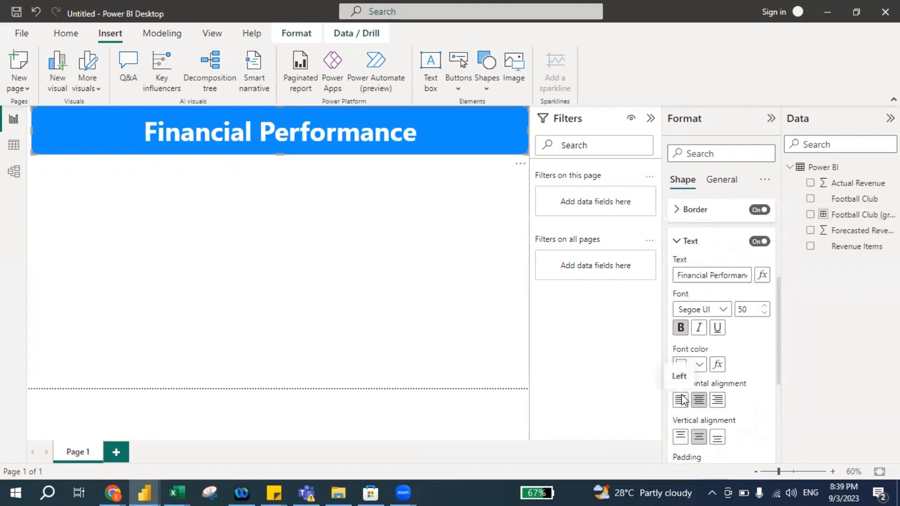
pyautogui.click(681, 399)
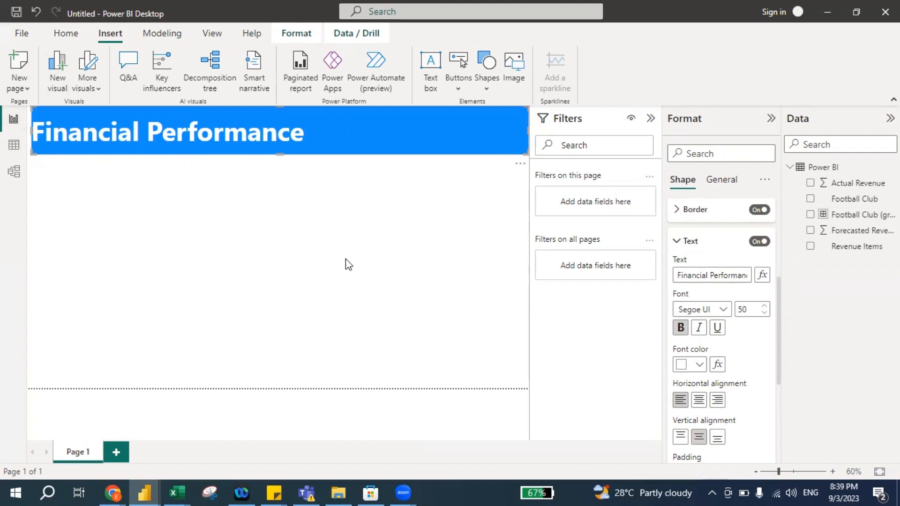
pyautogui.click(318, 255)
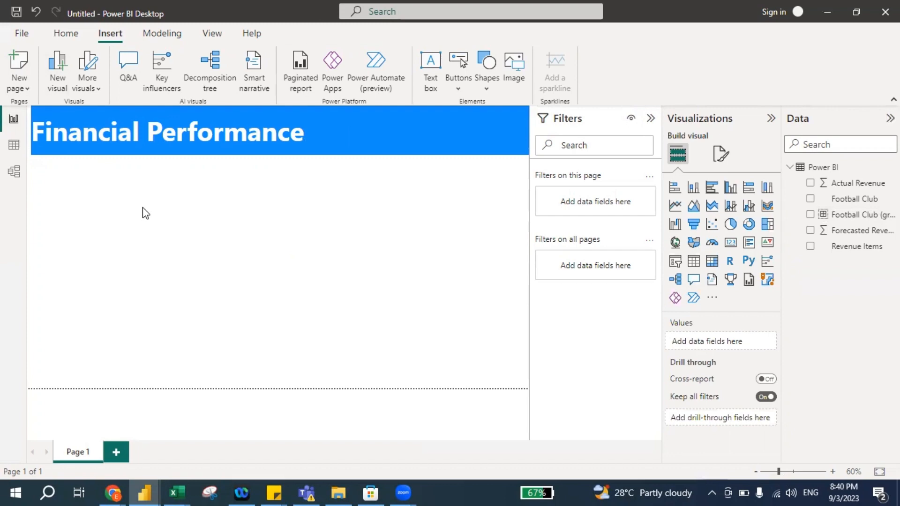
pyautogui.hotkey('alt', 'Tab')
pyautogui.hotkey('alt', 'Tab')
pyautogui.hotkey('alt', 'Tab')
pyautogui.hotkey('alt', 'Tab')
pyautogui.hotkey('alt', 'Tab')
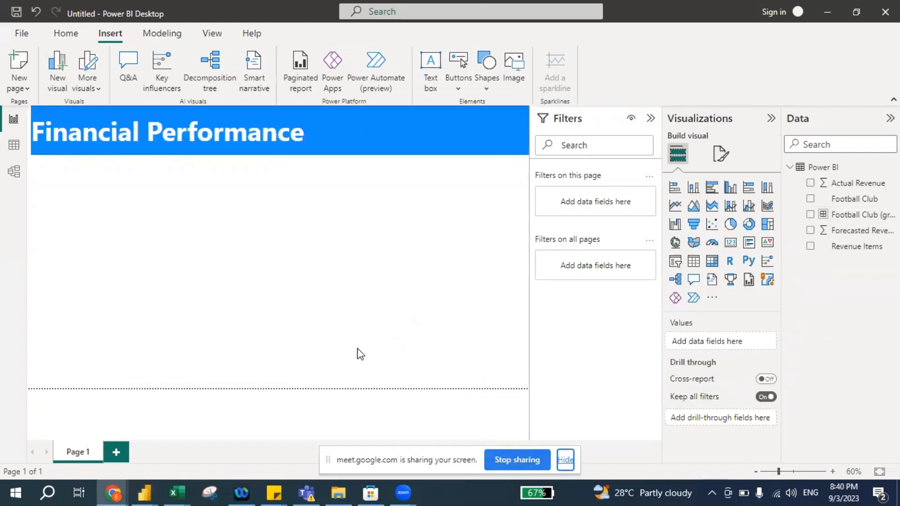
pyautogui.click(221, 274)
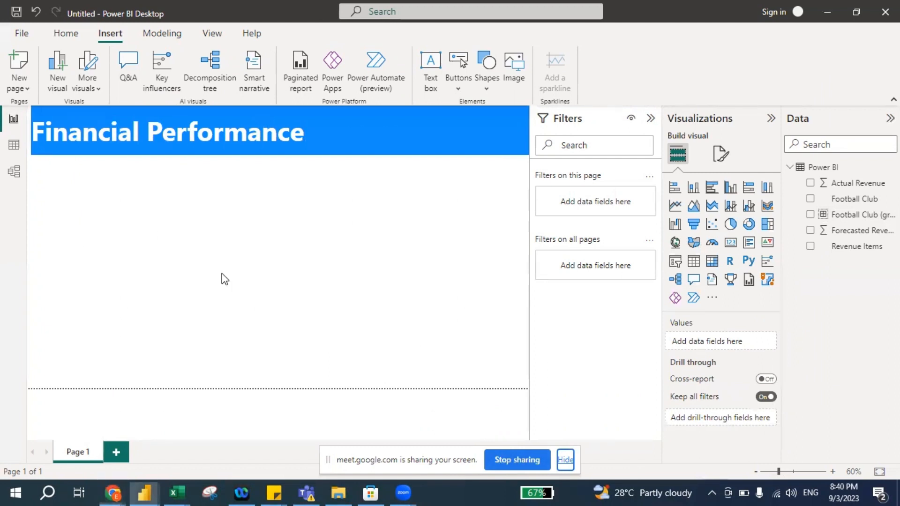
pyautogui.click(566, 461)
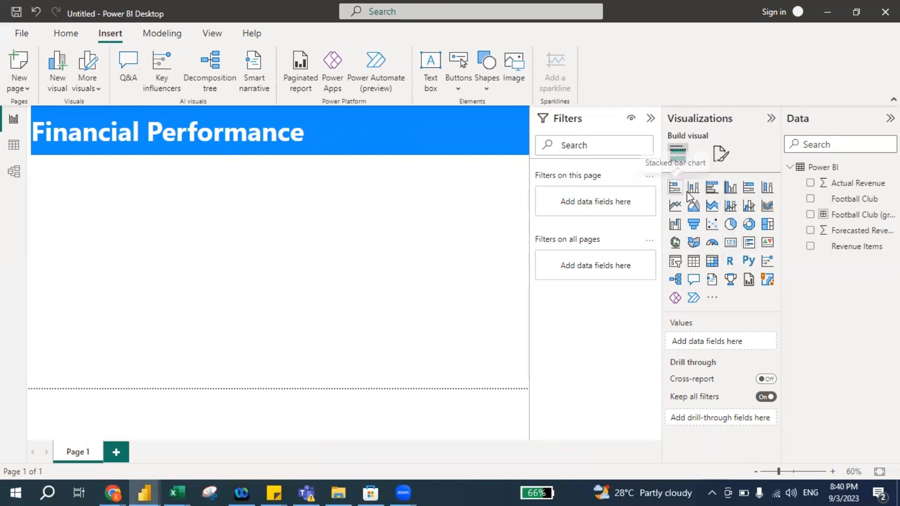
# Step: Add a card visual showing the Forecasted Revenue field and rename its label to Forecasted Revenue, without "Sum of"
pyautogui.click(732, 251)
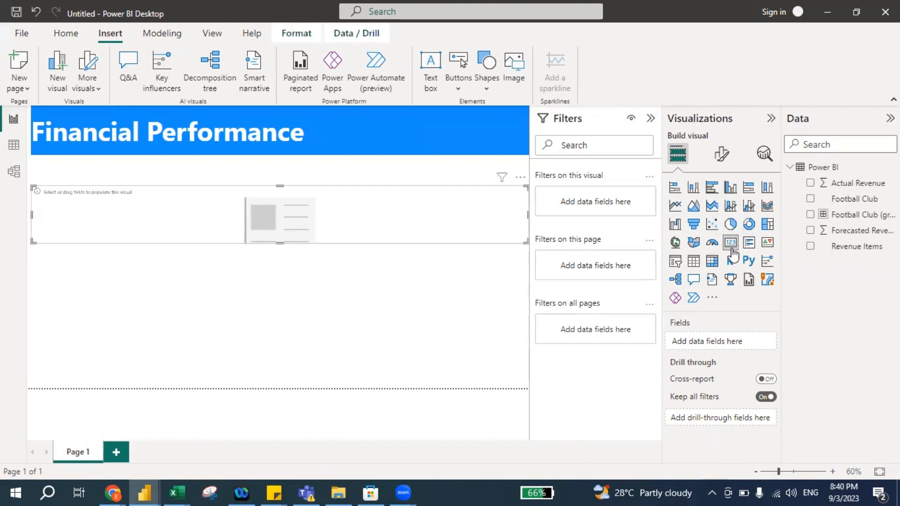
pyautogui.click(811, 232)
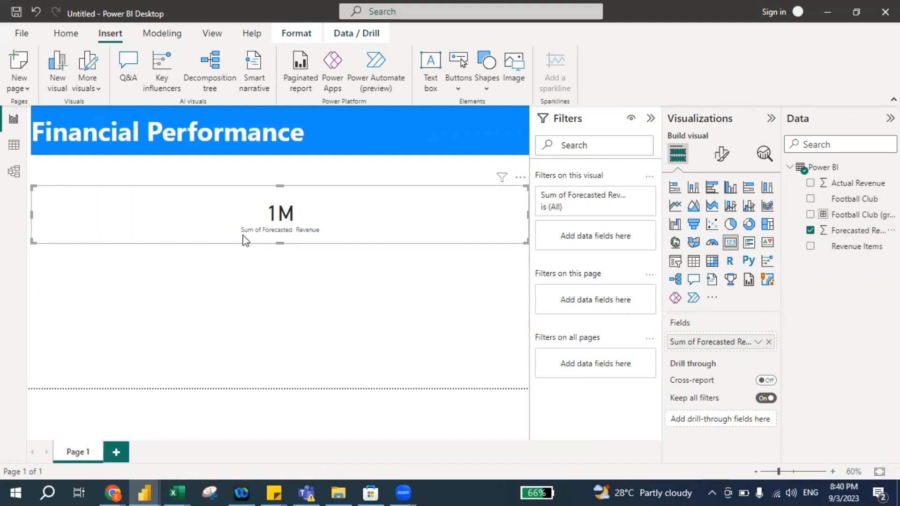
pyautogui.doubleClick(707, 345)
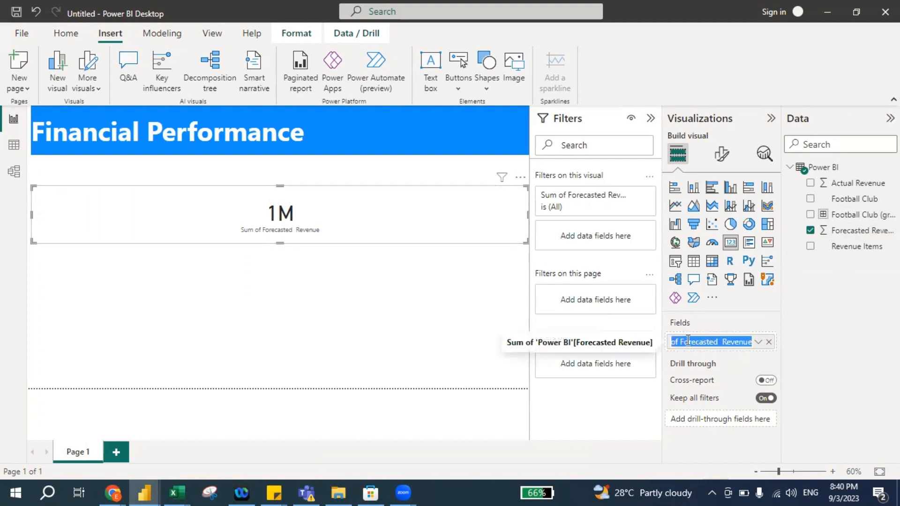
pyautogui.click(689, 341)
pyautogui.hotkey('ctrl', 'shift', 'Left')
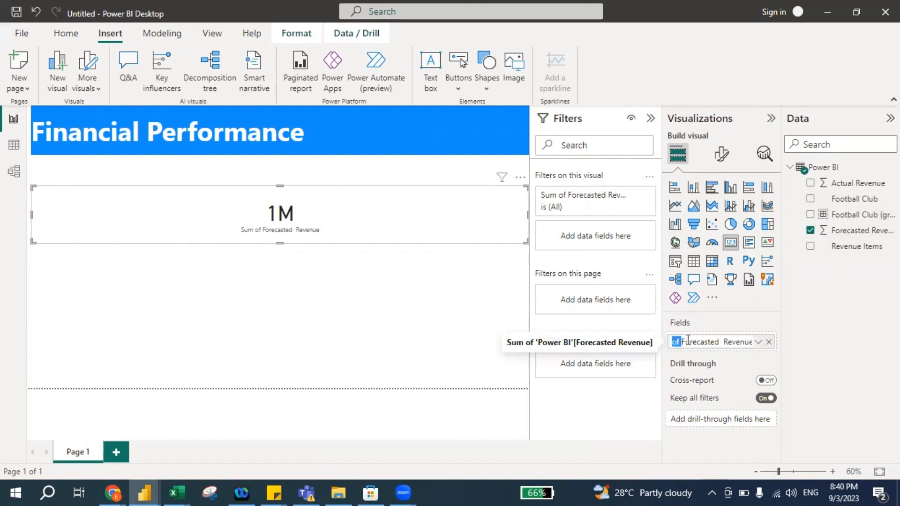
pyautogui.press('BackSpace')
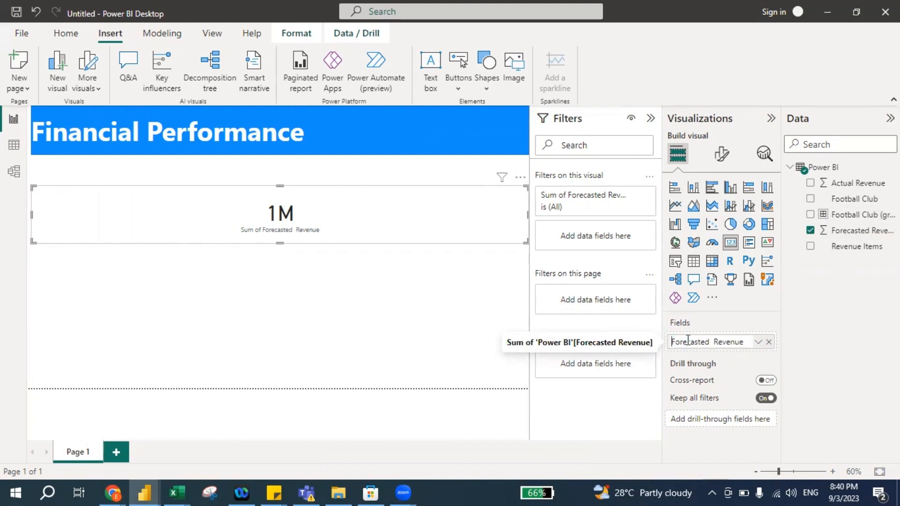
pyautogui.press('Return')
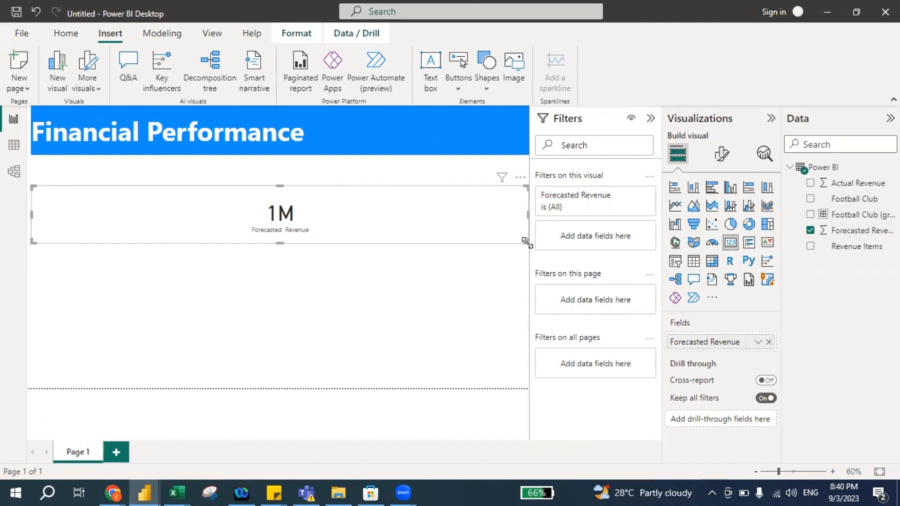
# Step: Narrow the Forecasted Revenue card to about a quarter of the page width and align it to the page's left edge below the banner
pyautogui.moveTo(526, 242); pyautogui.dragTo(160, 246)
pyautogui.moveTo(74, 192)
pyautogui.mouseDown()
pyautogui.moveTo(96, 211)
pyautogui.moveTo(67, 187)
pyautogui.mouseUp()
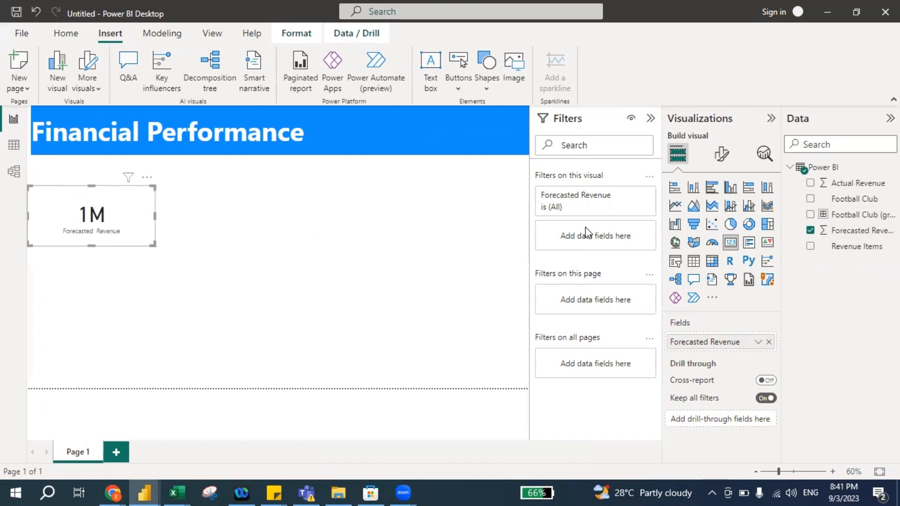
pyautogui.click(417, 259)
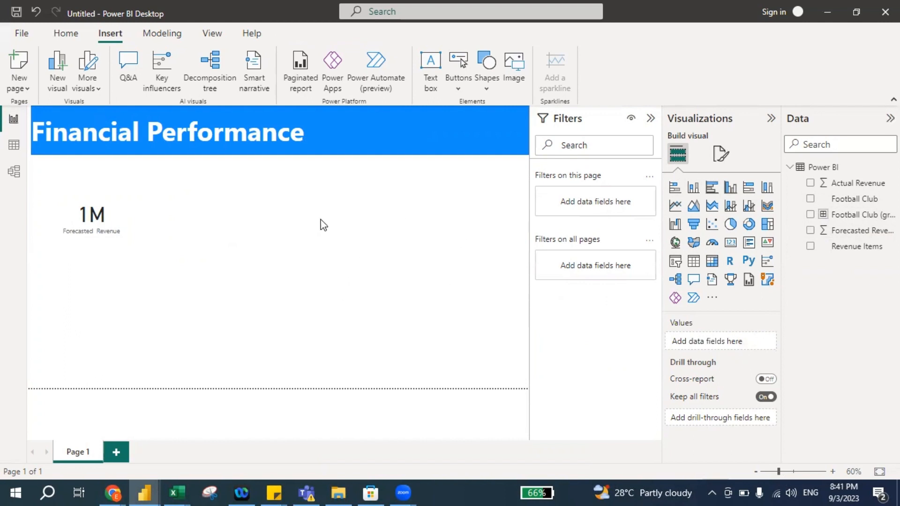
# Step: Add a second card visual showing the Actual Revenue field and rename its label to Actual Revenue, without "Sum of"
pyautogui.click(730, 243)
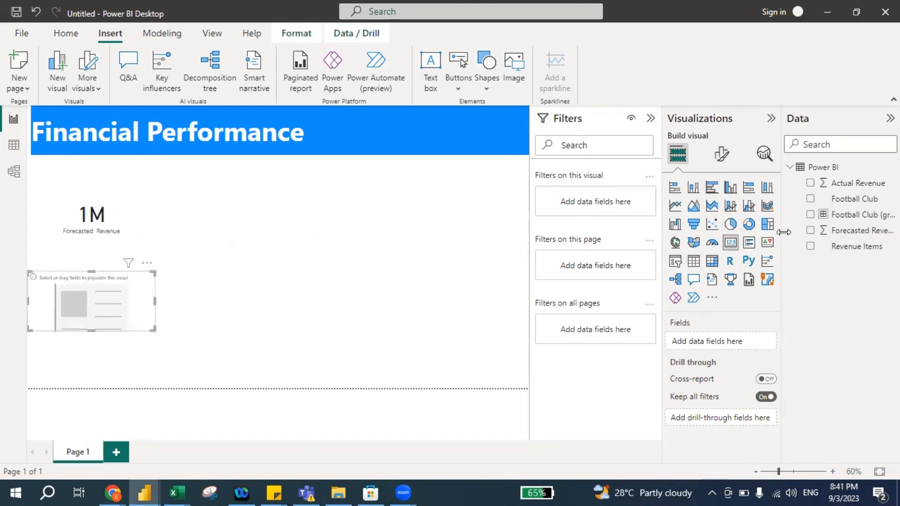
pyautogui.click(812, 184)
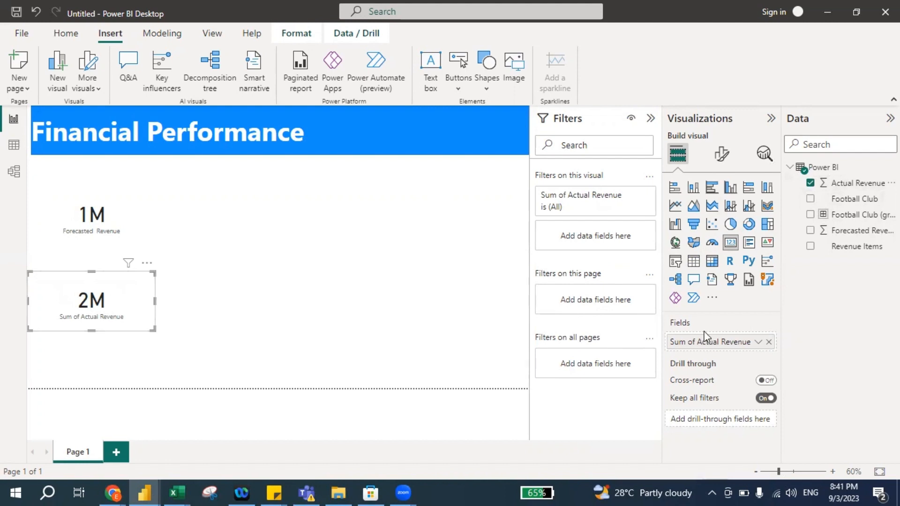
pyautogui.doubleClick(708, 348)
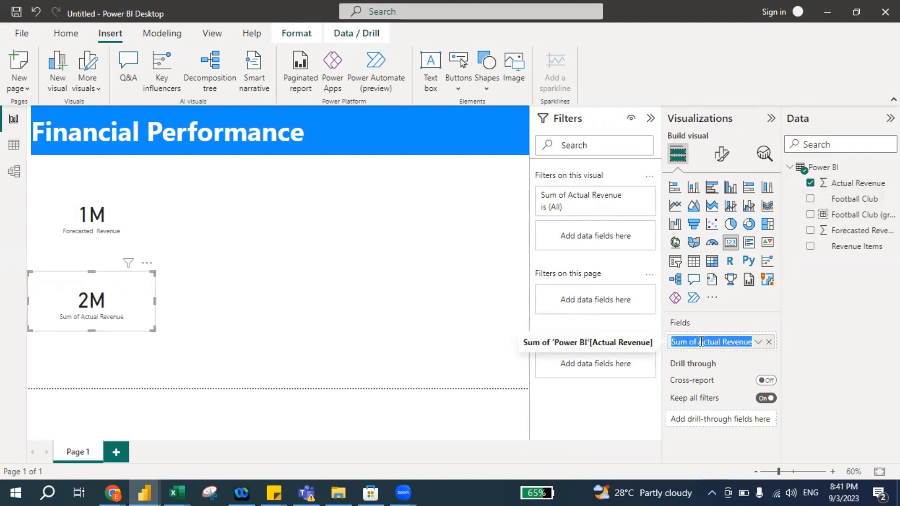
pyautogui.click(701, 342)
pyautogui.hotkey('ctrl', 'shift', 'Left')
pyautogui.hotkey('ctrl', 'shift', 'Left')
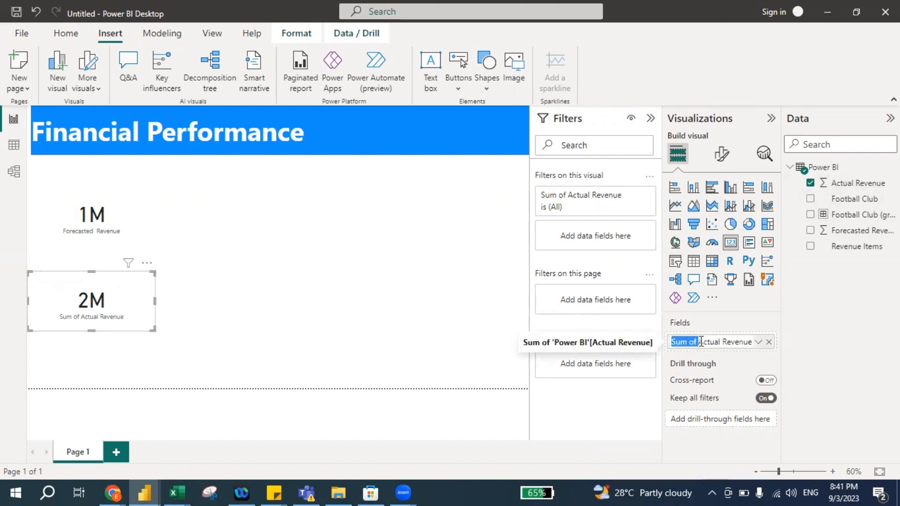
pyautogui.press('BackSpace')
pyautogui.press('Return')
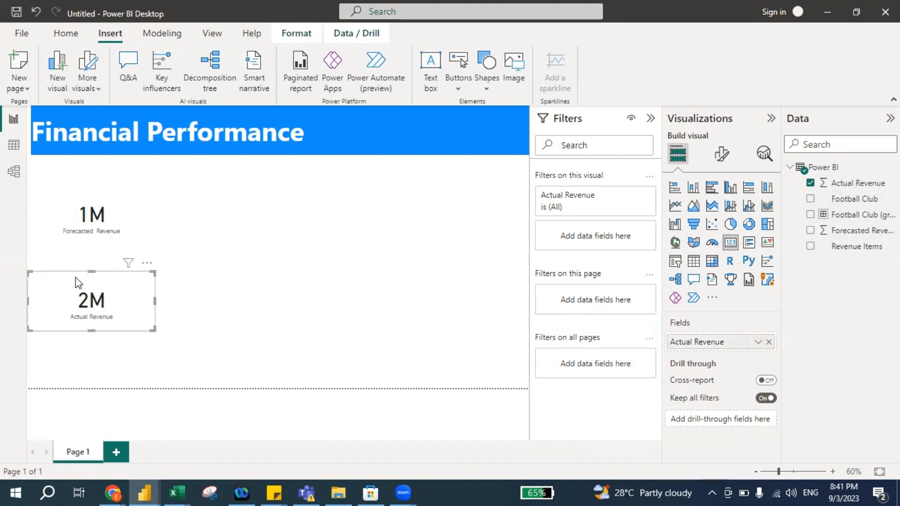
# Step: Place the Actual Revenue card directly beside the Forecasted Revenue card and give the Forecasted Revenue card a dark navy background
pyautogui.moveTo(71, 276); pyautogui.dragTo(192, 191)
pyautogui.click(114, 197)
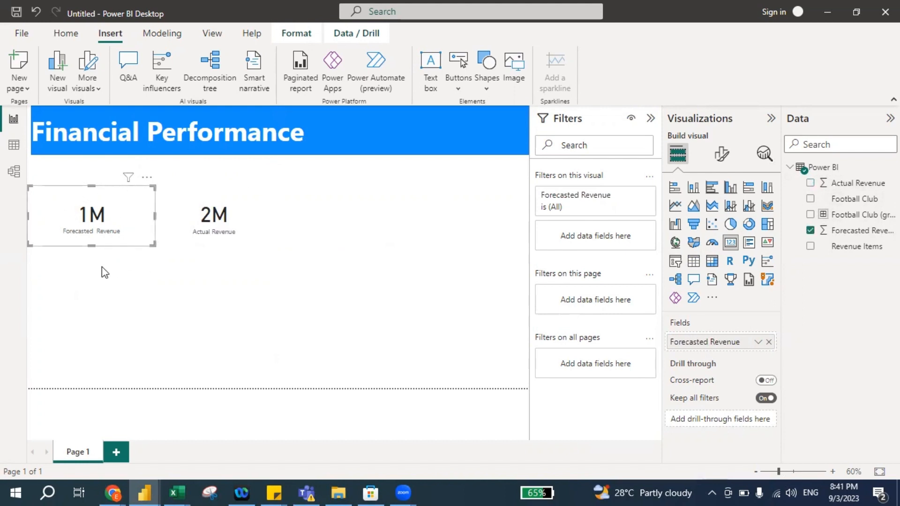
pyautogui.click(722, 155)
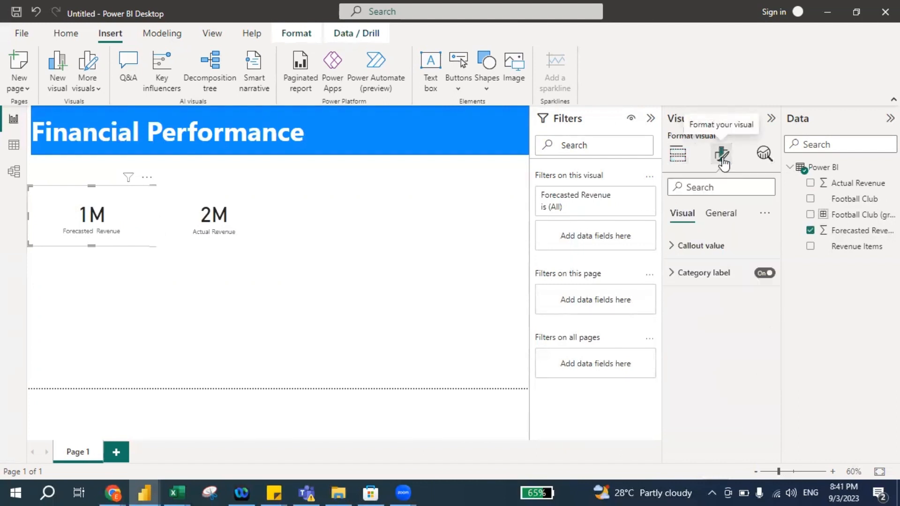
pyautogui.click(725, 216)
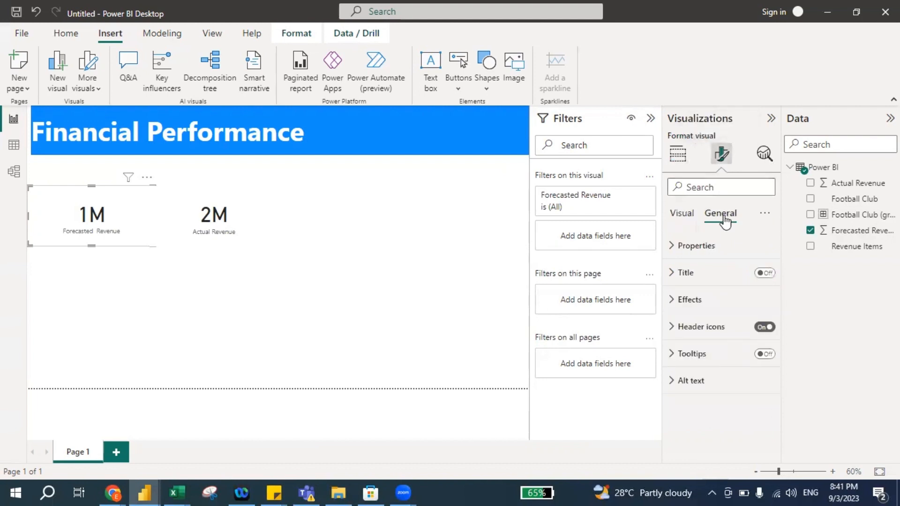
pyautogui.click(677, 303)
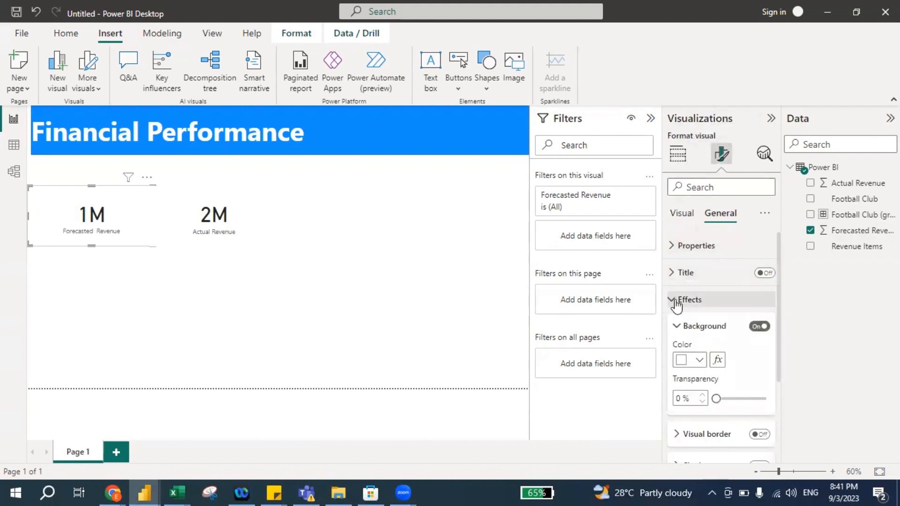
pyautogui.click(700, 361)
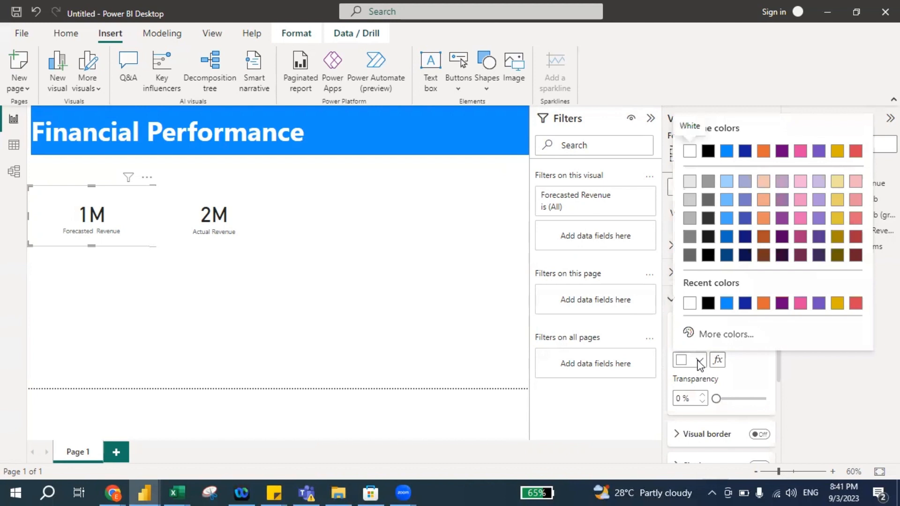
pyautogui.click(744, 256)
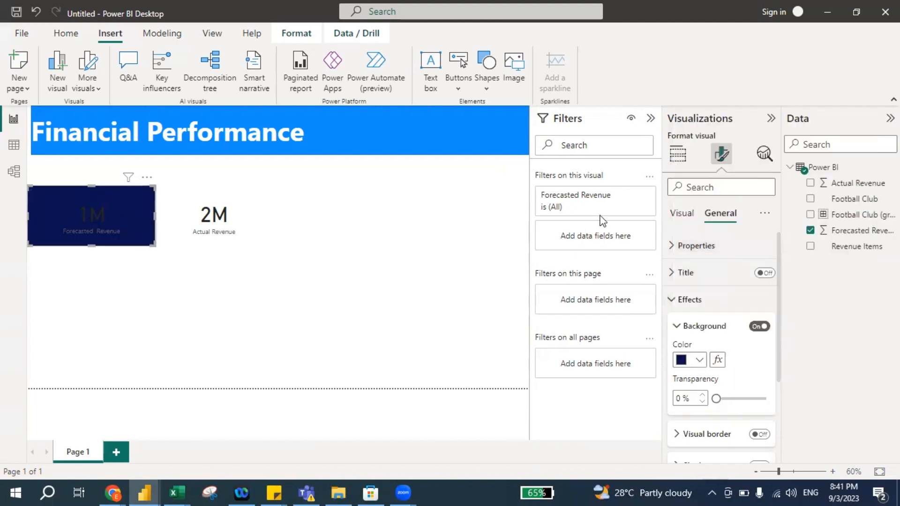
# Step: Set both the callout value and the category label of the Forecasted Revenue card to white
pyautogui.click(683, 214)
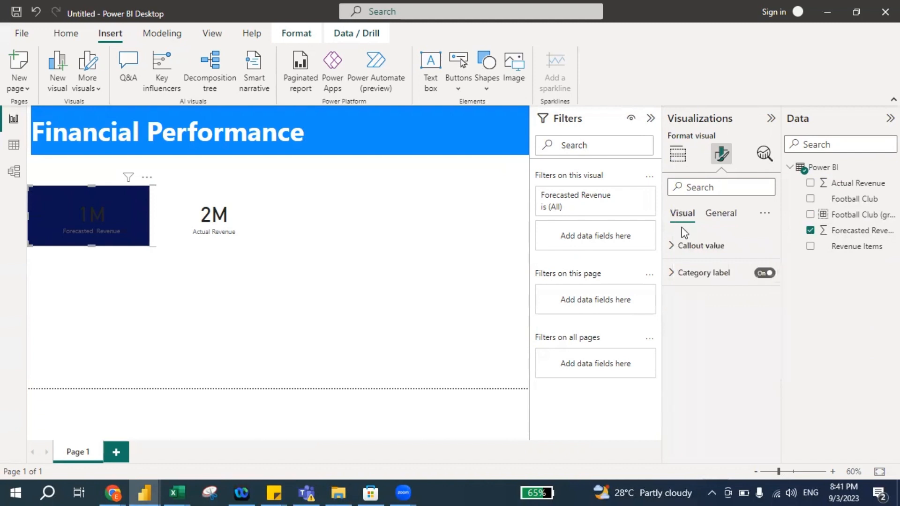
pyautogui.click(673, 246)
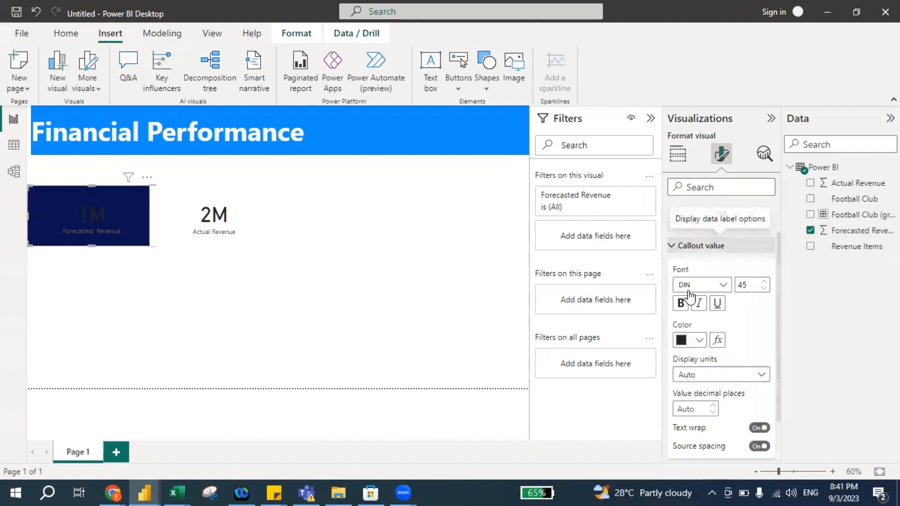
pyautogui.click(698, 340)
pyautogui.click(708, 283)
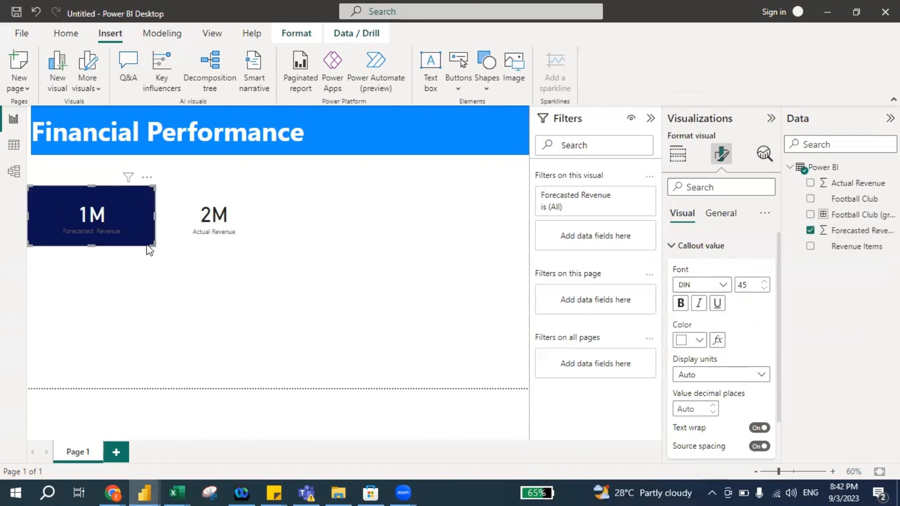
pyautogui.click(673, 248)
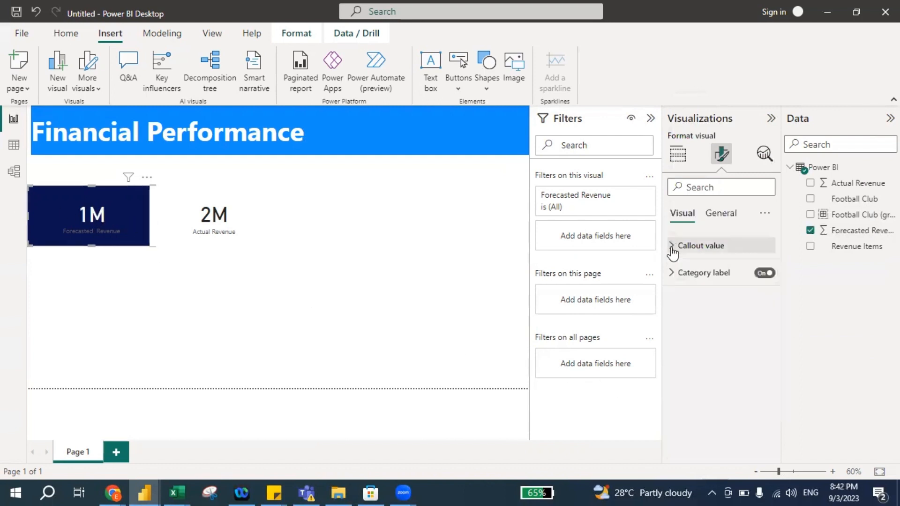
pyautogui.click(673, 273)
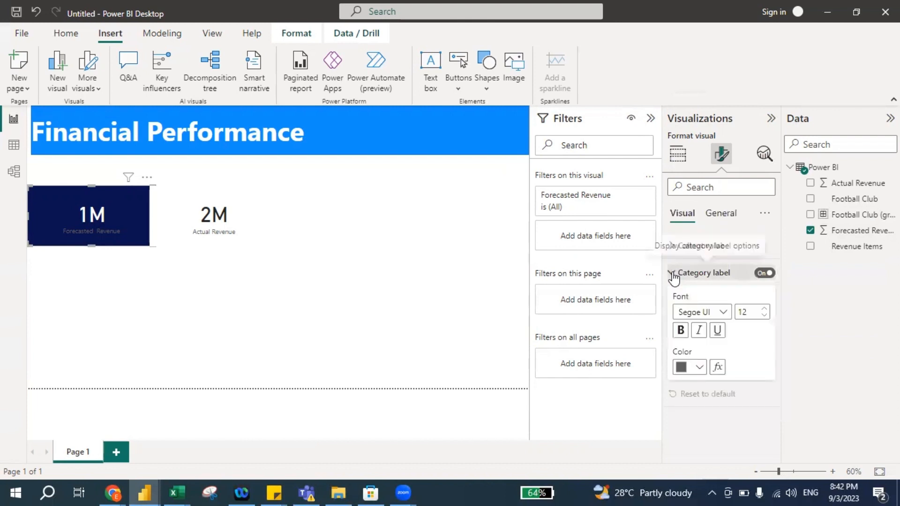
pyautogui.click(699, 367)
pyautogui.click(690, 310)
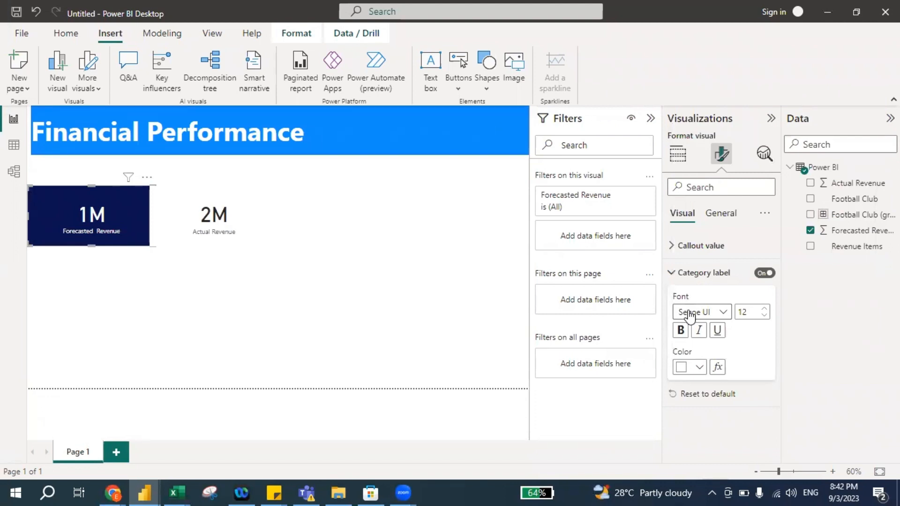
# Step: Give the Actual Revenue card a light blue background and set its category label color to black
pyautogui.click(227, 188)
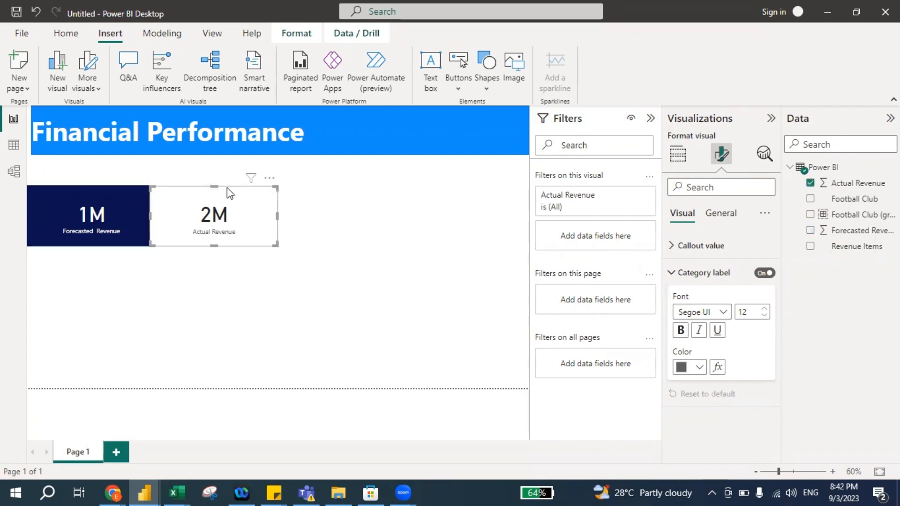
pyautogui.click(722, 218)
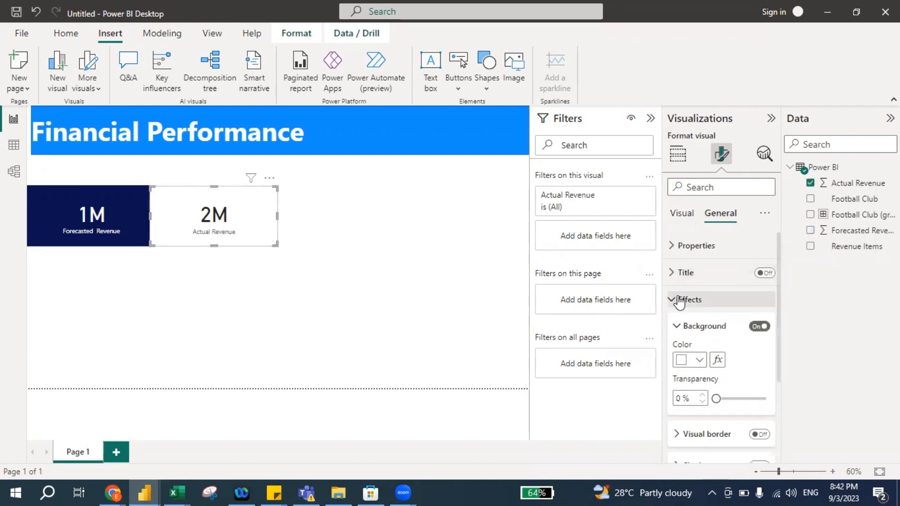
pyautogui.click(699, 361)
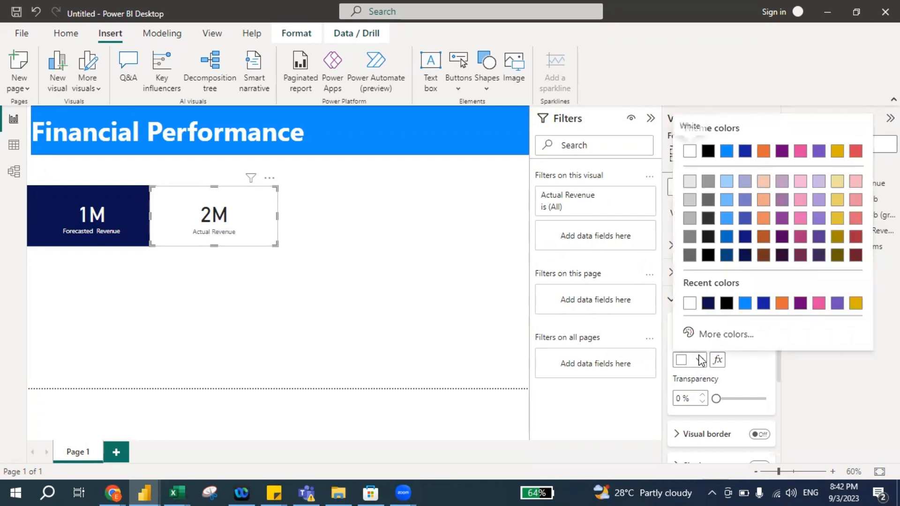
pyautogui.click(729, 223)
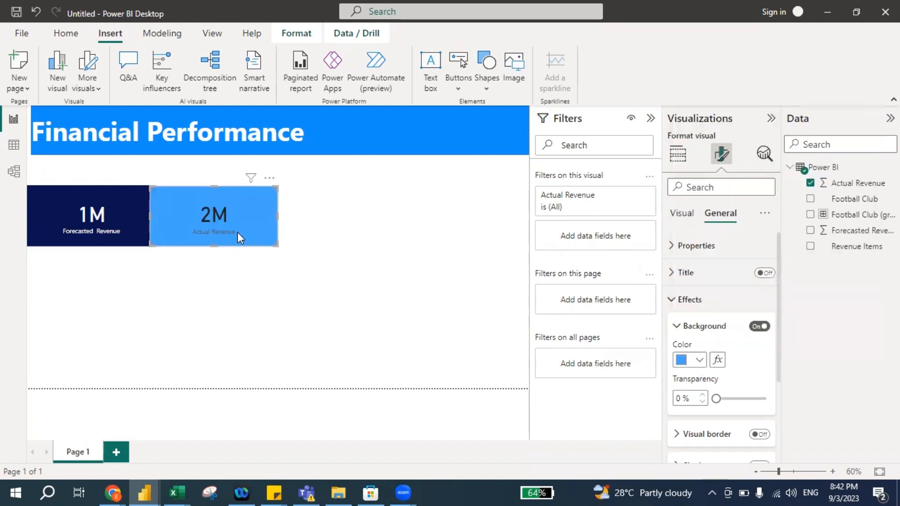
pyautogui.click(686, 218)
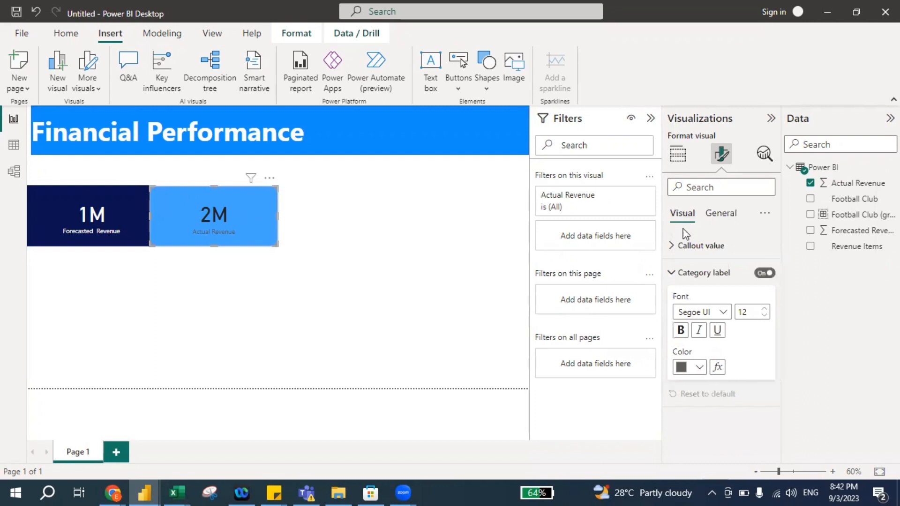
pyautogui.click(694, 371)
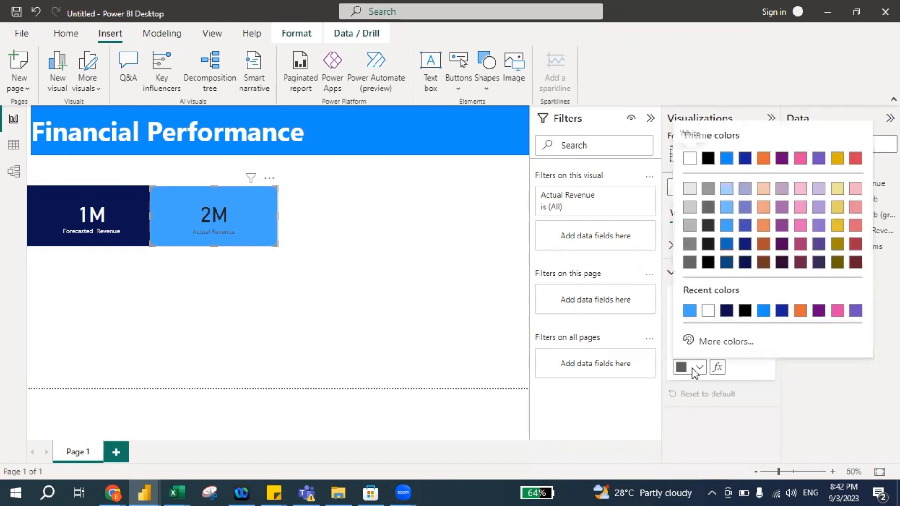
pyautogui.click(709, 160)
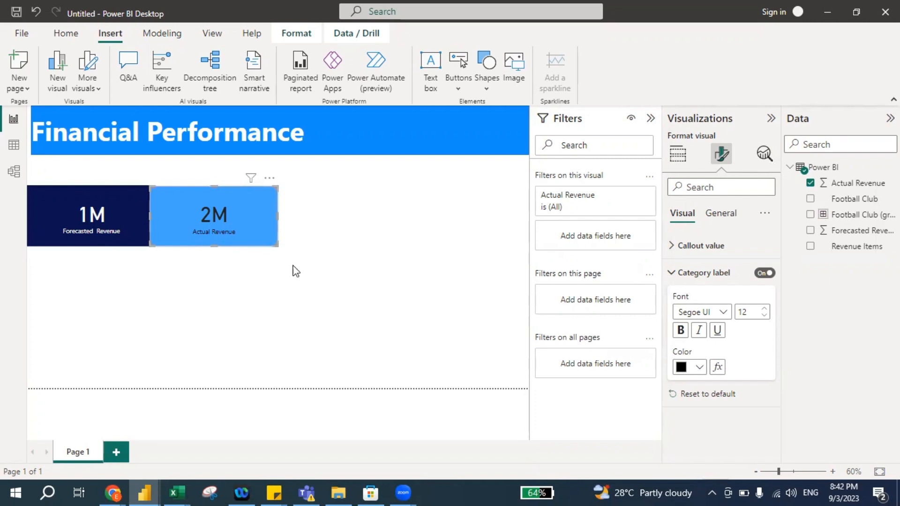
pyautogui.click(352, 280)
pyautogui.click(398, 287)
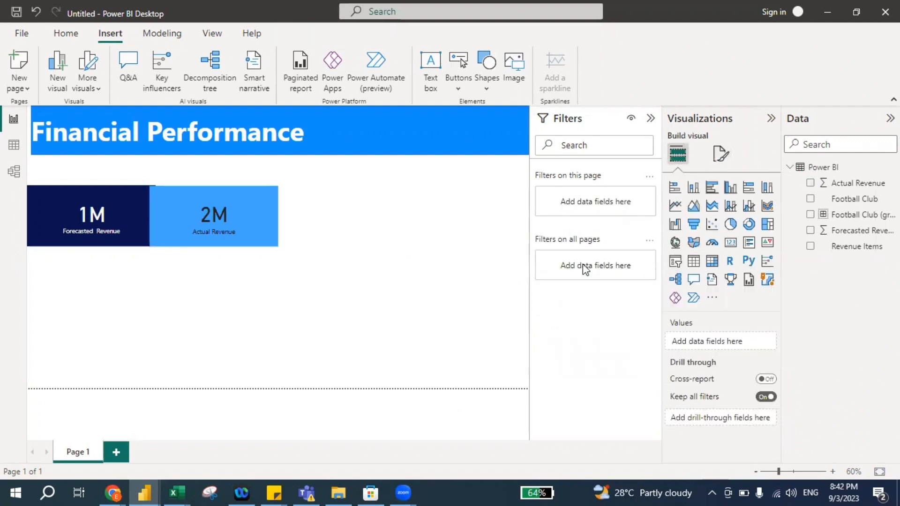
# Step: Add a slicer for the Football Club (groups) field and rename its label to Location
pyautogui.click(676, 261)
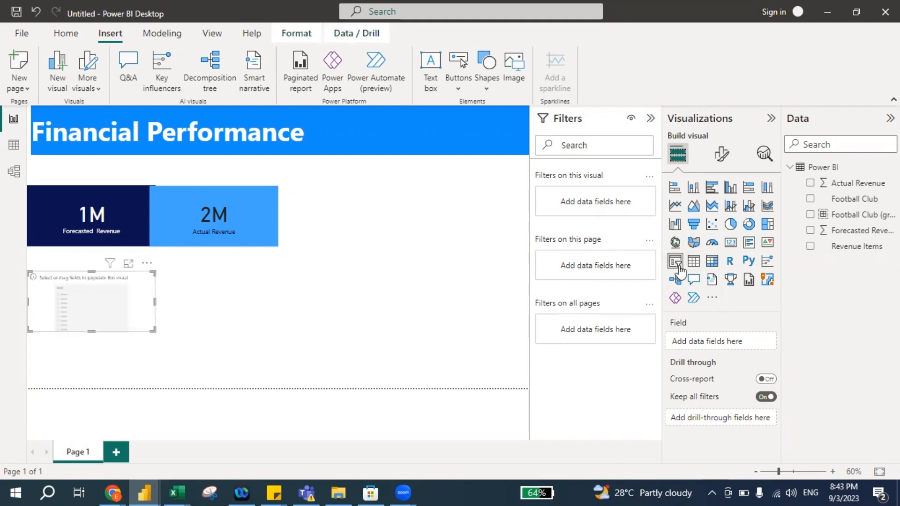
pyautogui.click(811, 215)
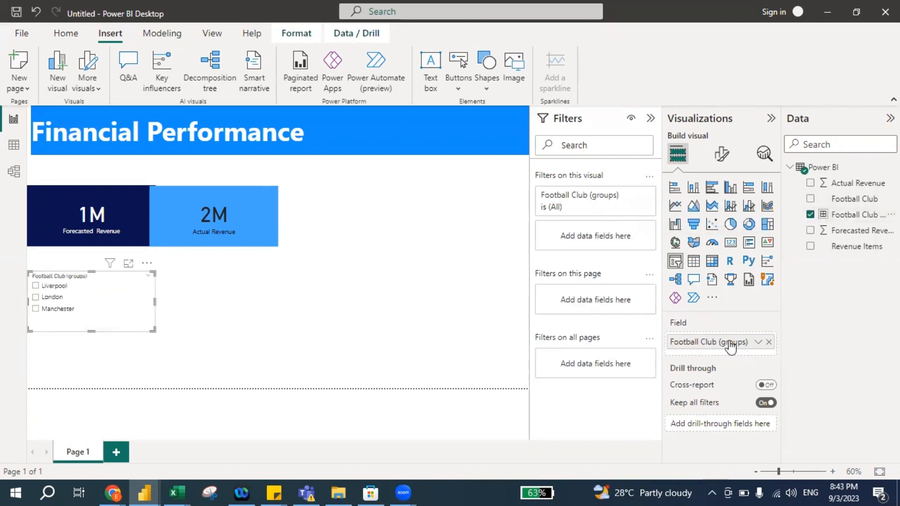
pyautogui.doubleClick(702, 344)
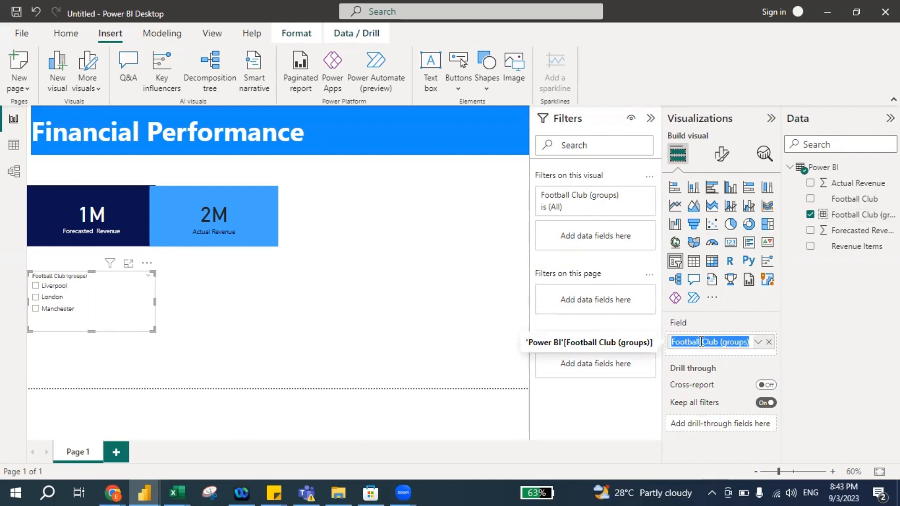
pyautogui.write('Lo')
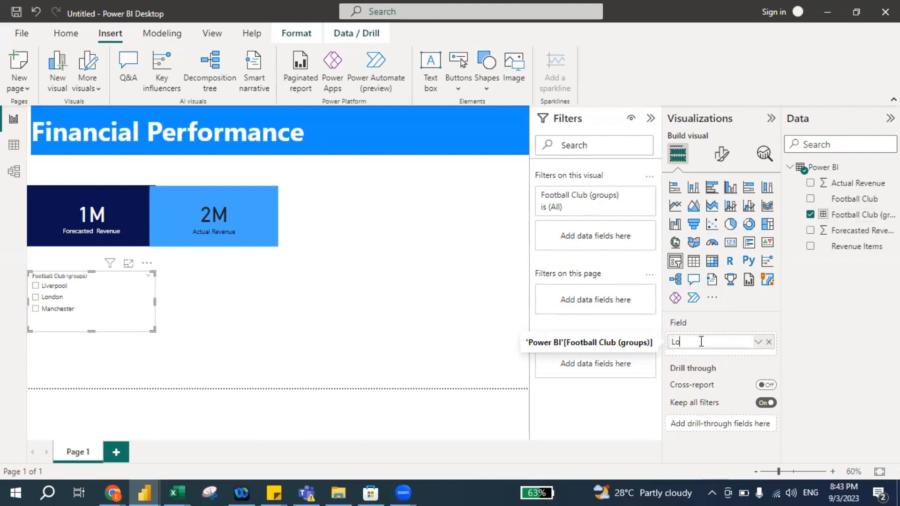
pyautogui.write('cation')
pyautogui.press('Return')
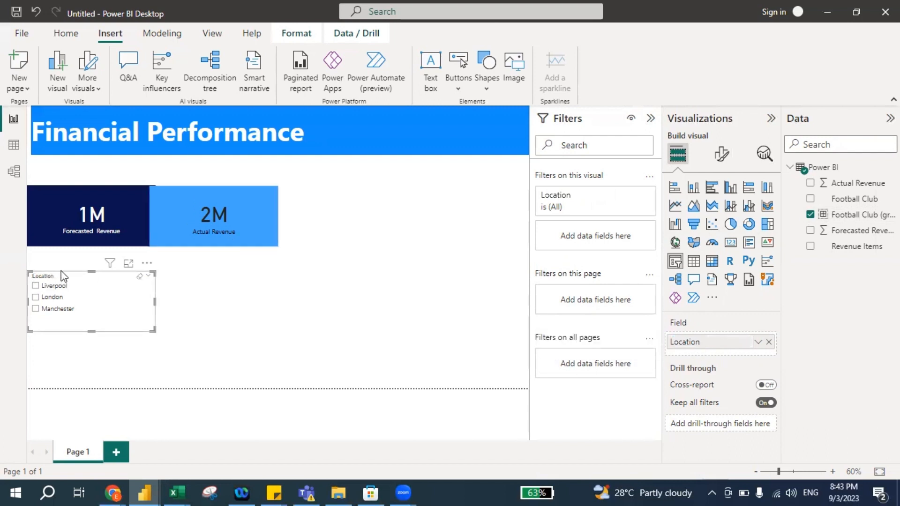
# Step: Move the Location slicer directly below the banner, set its style to Tile and widen it to nearly half the page width
pyautogui.moveTo(63, 275); pyautogui.dragTo(66, 164)
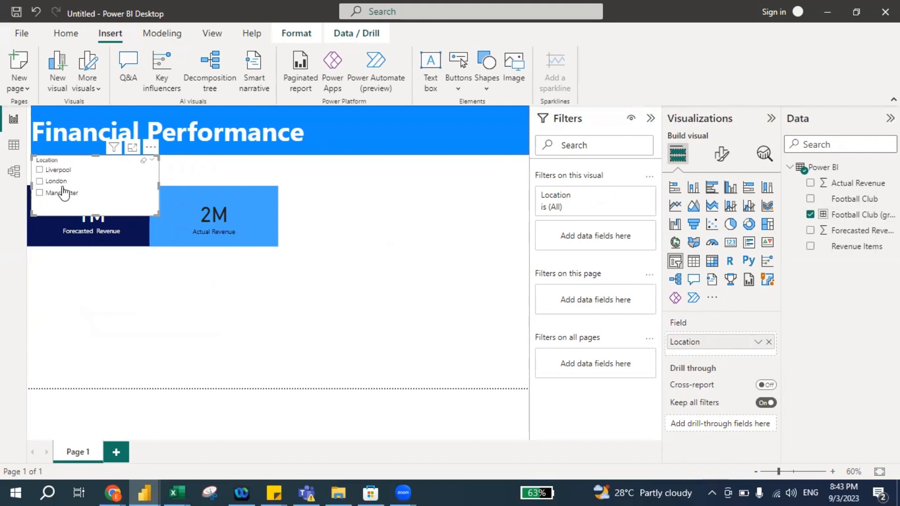
pyautogui.click(721, 154)
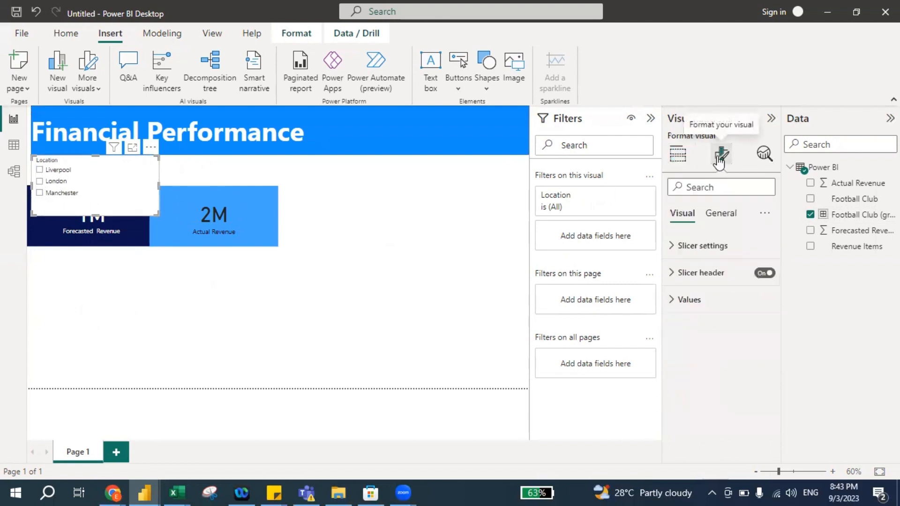
pyautogui.click(675, 248)
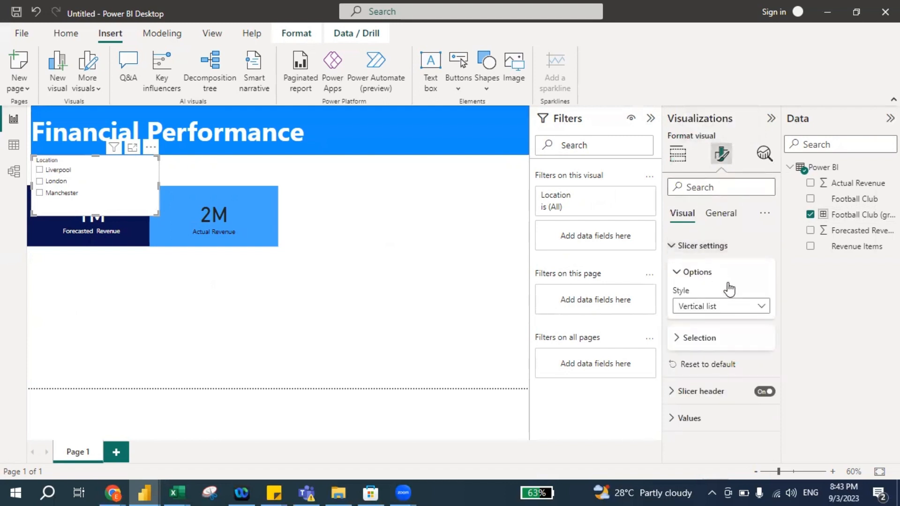
pyautogui.click(740, 309)
pyautogui.click(727, 341)
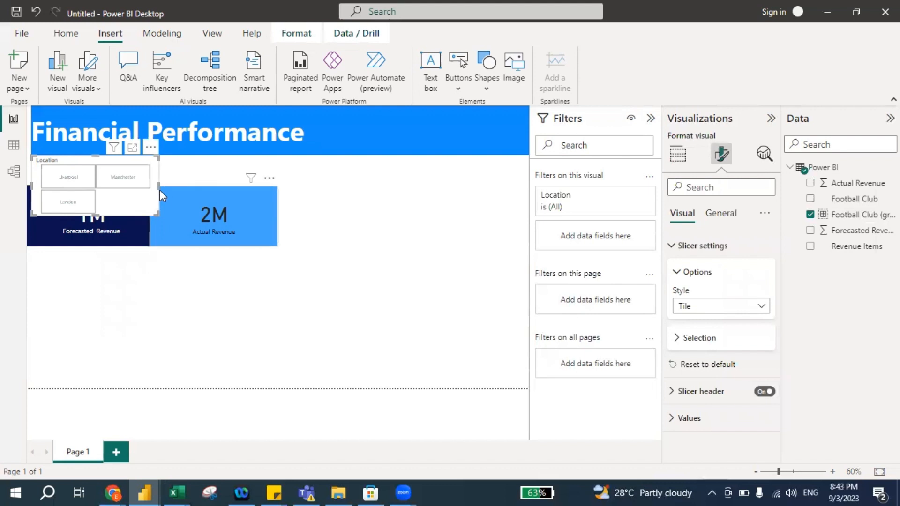
pyautogui.moveTo(158, 188); pyautogui.dragTo(266, 183)
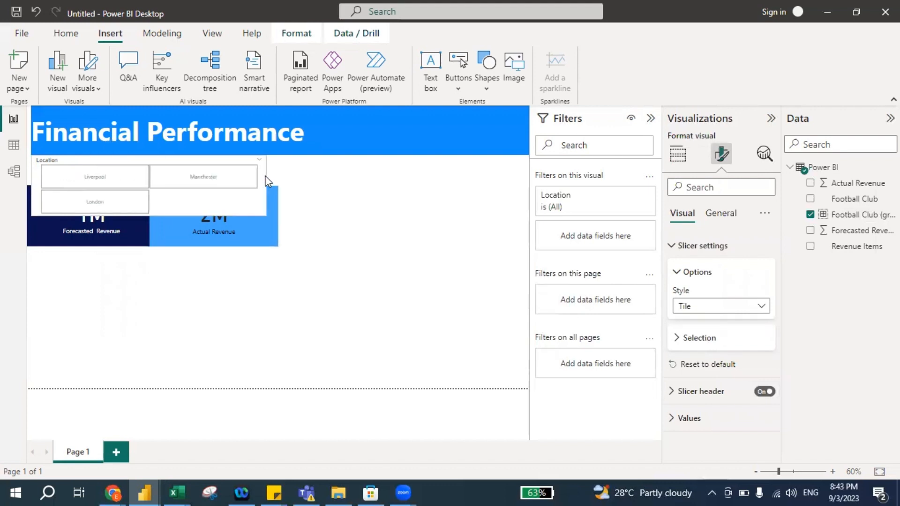
# Step: Move the Forecasted Revenue and Actual Revenue cards below the Location slicer, side by side with a small gap between them
pyautogui.click(247, 247)
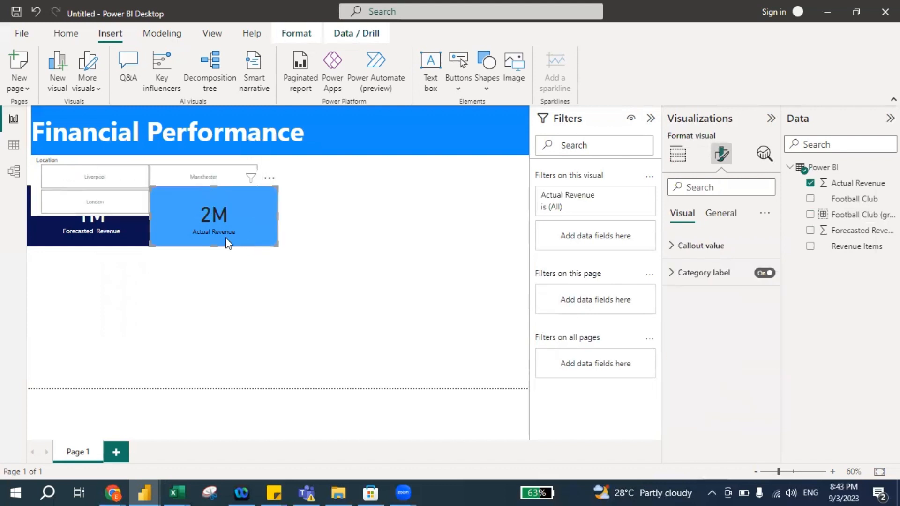
pyautogui.moveTo(226, 237); pyautogui.dragTo(226, 267)
pyautogui.click(110, 232)
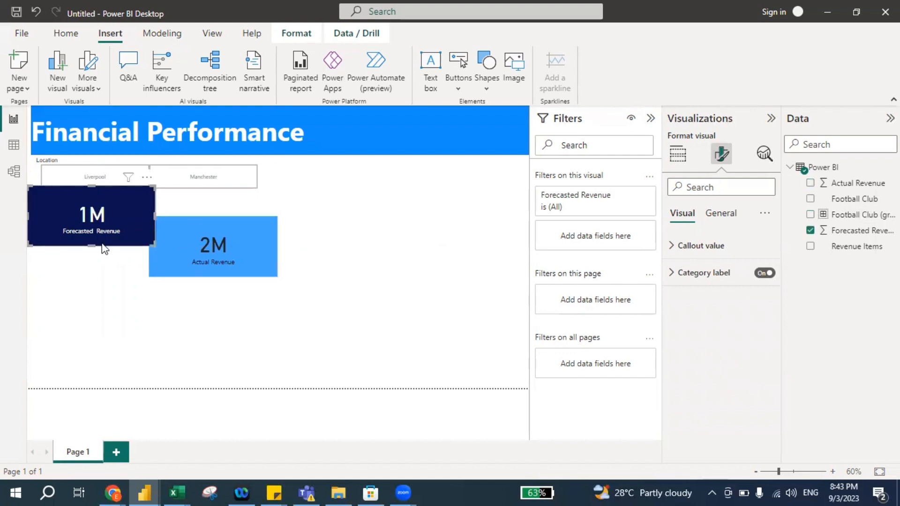
pyautogui.moveTo(103, 220); pyautogui.dragTo(99, 250)
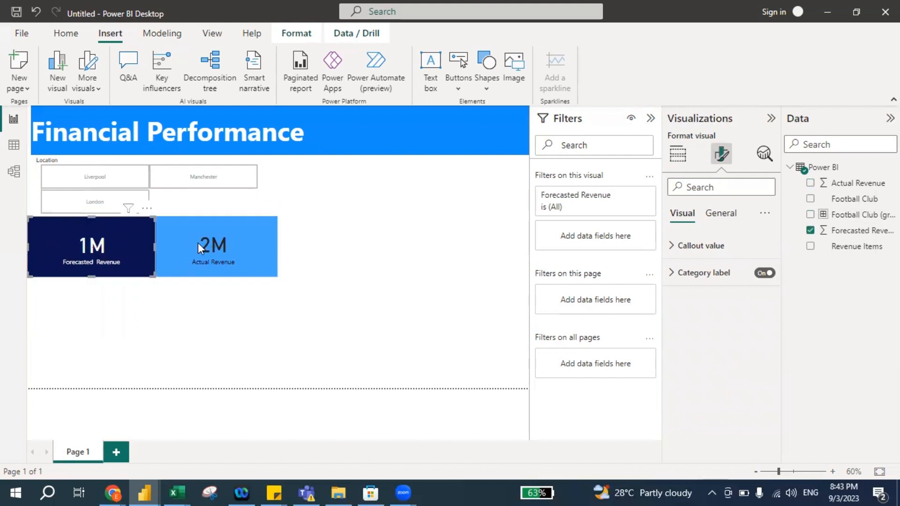
pyautogui.moveTo(198, 243); pyautogui.dragTo(210, 242)
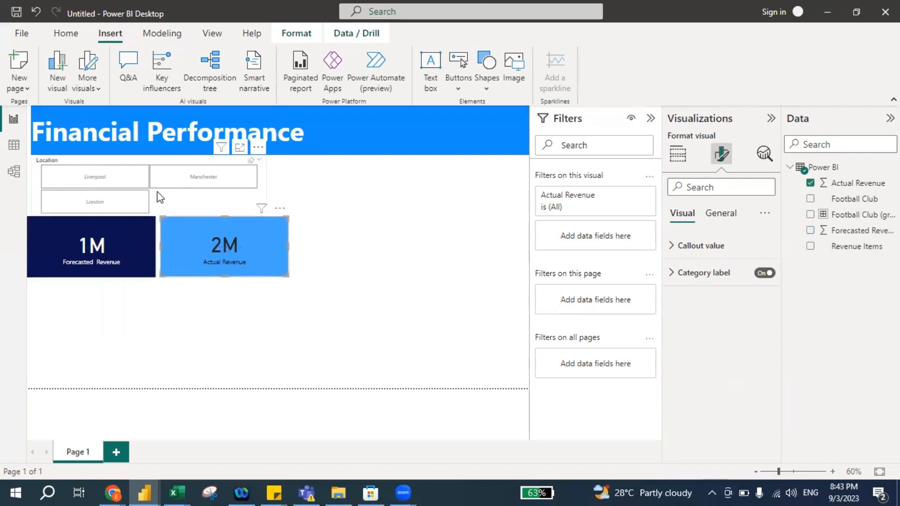
pyautogui.click(260, 188)
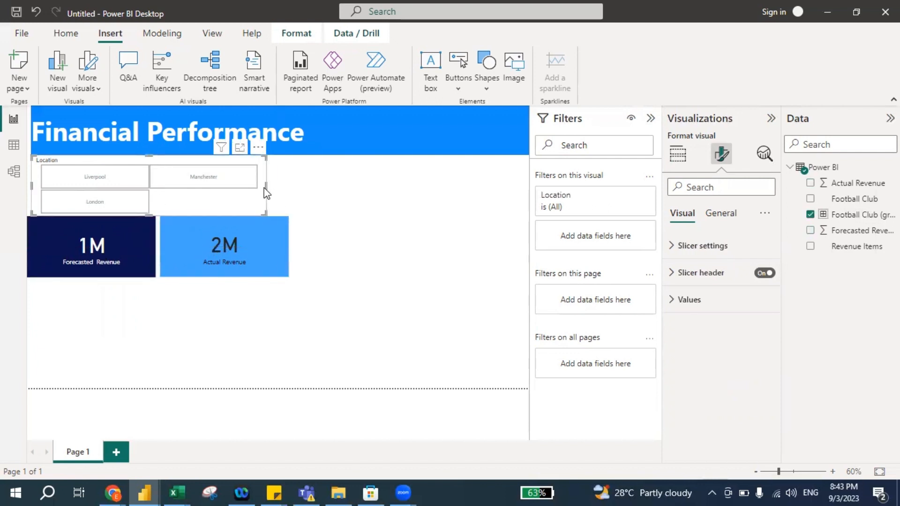
# Step: Try the Dropdown and Vertical list styles on the Location slicer
pyautogui.click(690, 248)
pyautogui.click(702, 309)
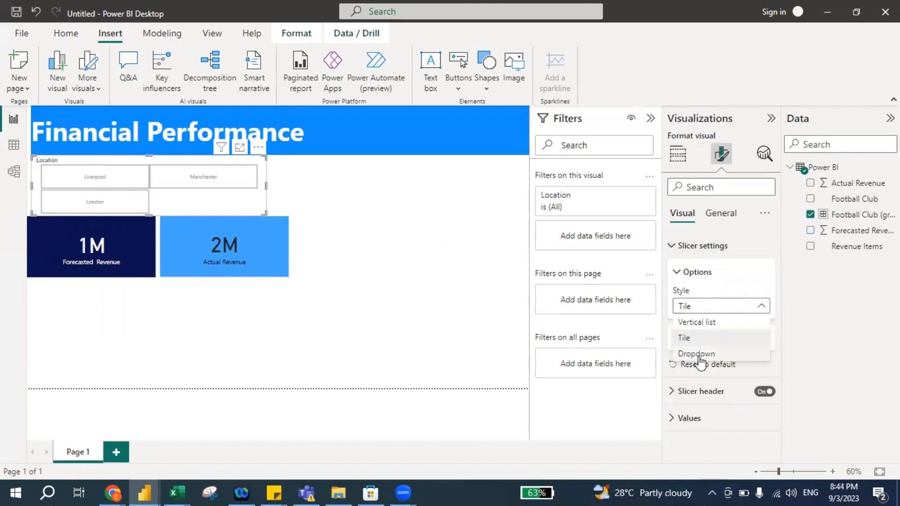
pyautogui.click(701, 355)
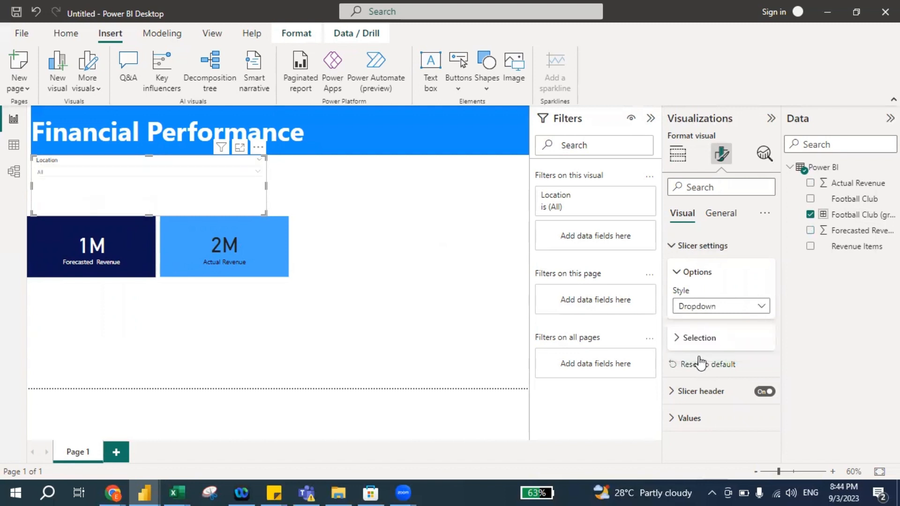
pyautogui.click(704, 307)
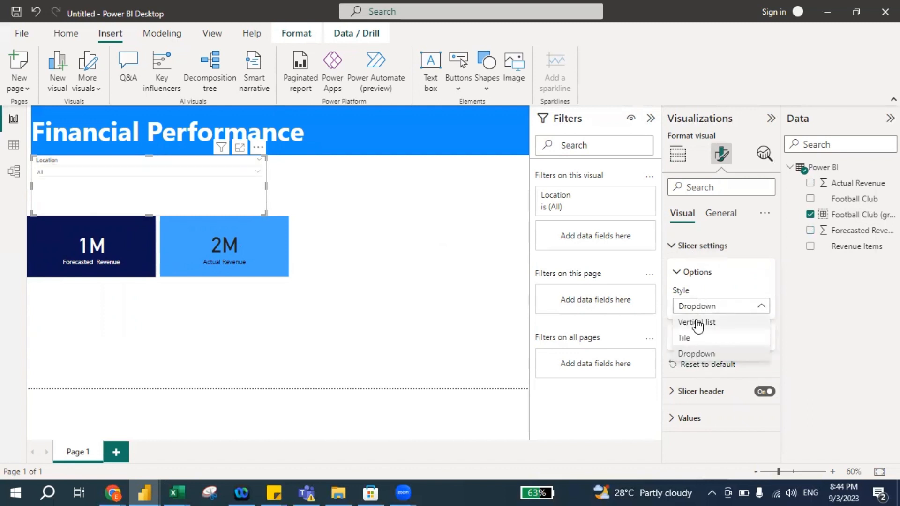
pyautogui.click(699, 322)
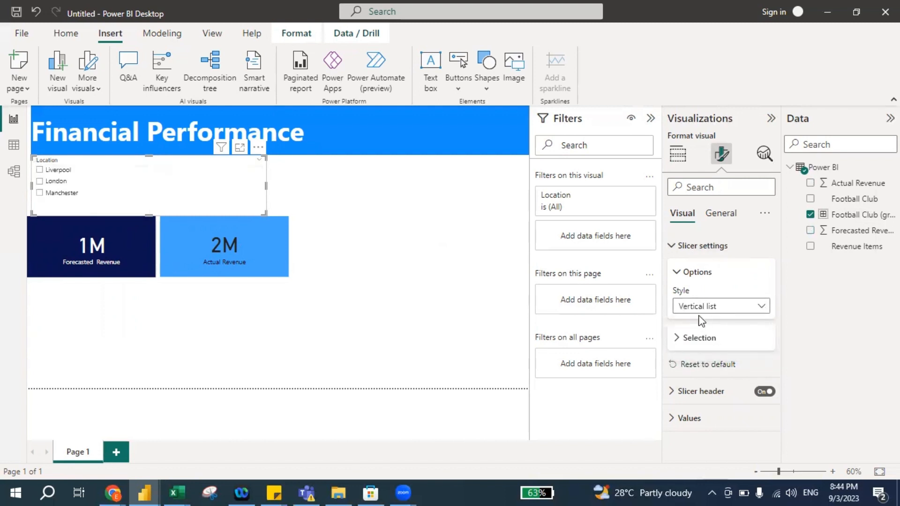
# Step: Set the Location slicer's style to Dropdown and reduce its height so it just fits the header and one row
pyautogui.click(711, 309)
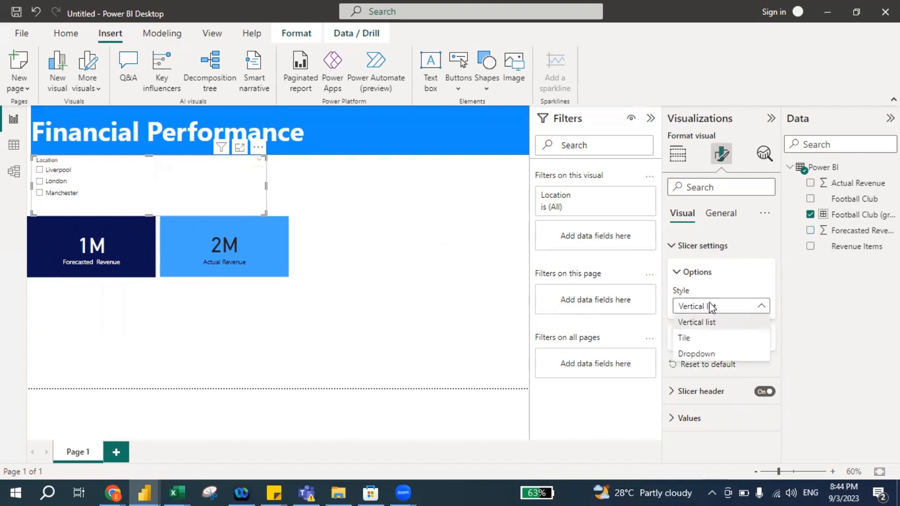
pyautogui.click(705, 354)
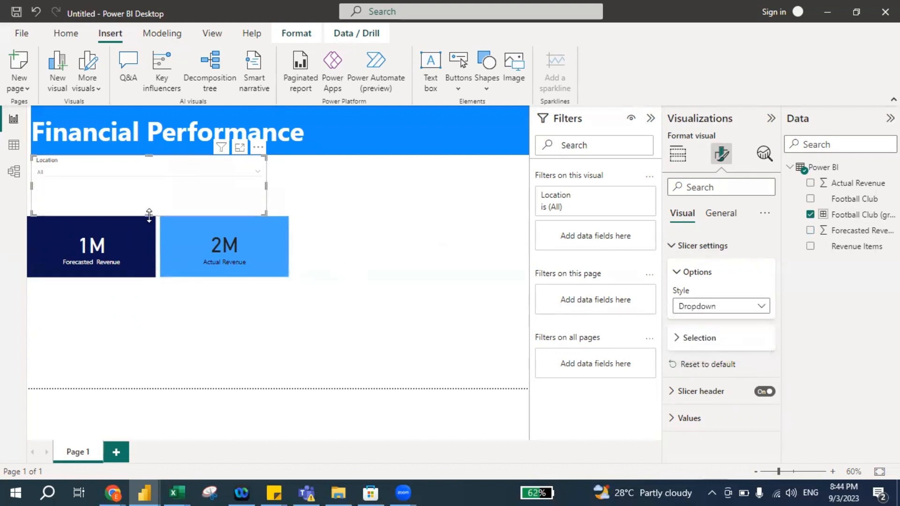
pyautogui.moveTo(148, 216); pyautogui.dragTo(145, 181)
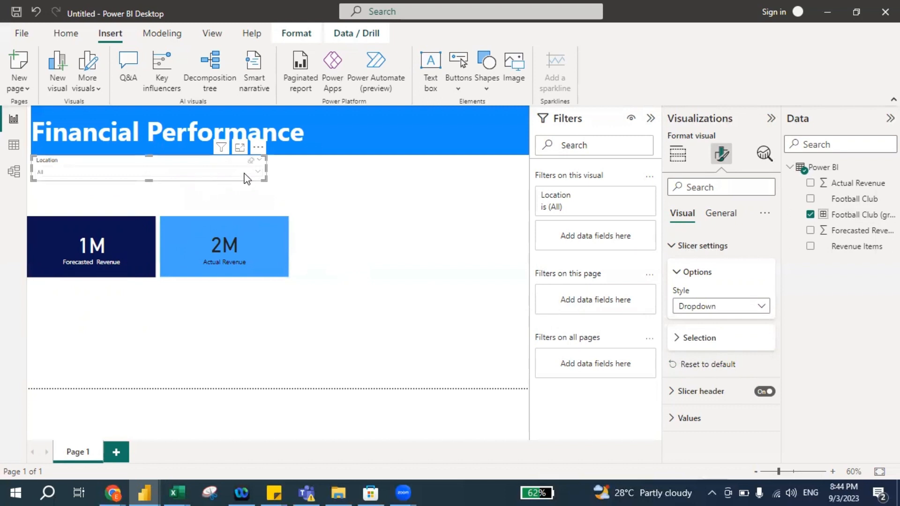
# Step: Check the revenue cards with the Location slicer filtered to Liverpool, Manchester and London in turn
pyautogui.click(261, 176)
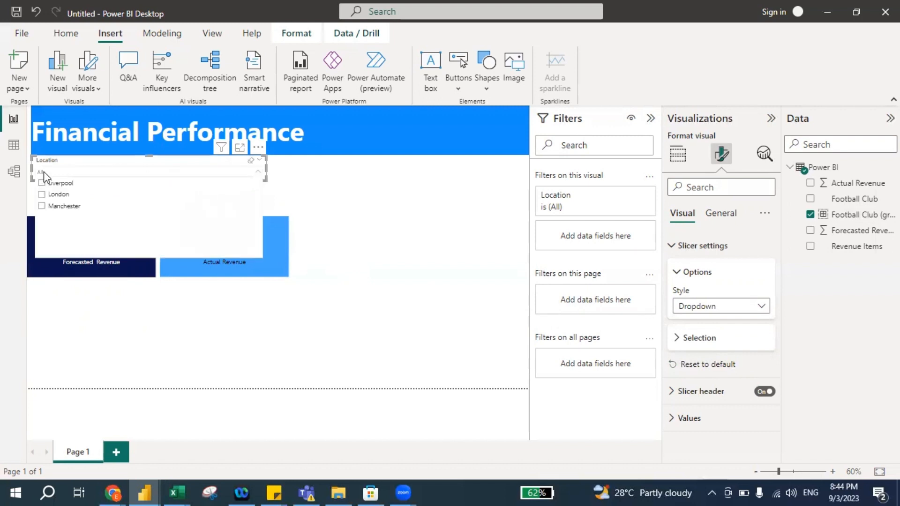
pyautogui.click(43, 183)
pyautogui.click(97, 302)
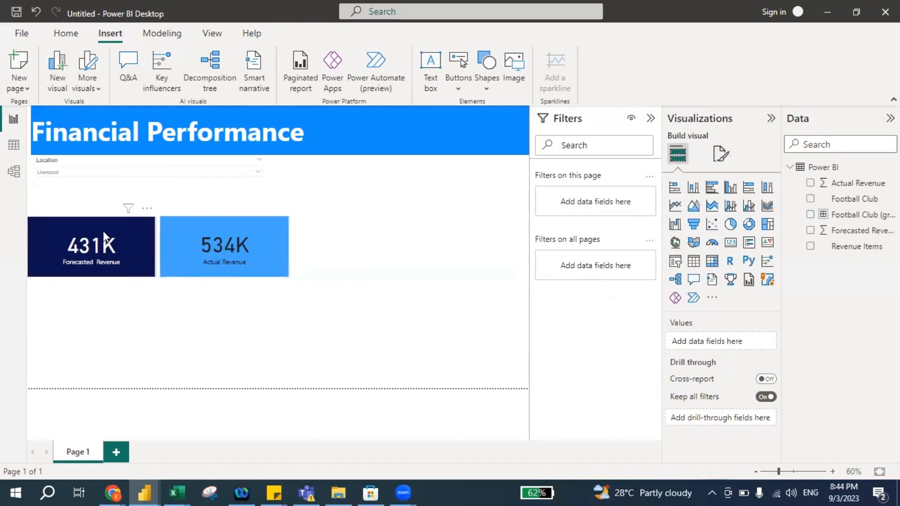
pyautogui.click(259, 174)
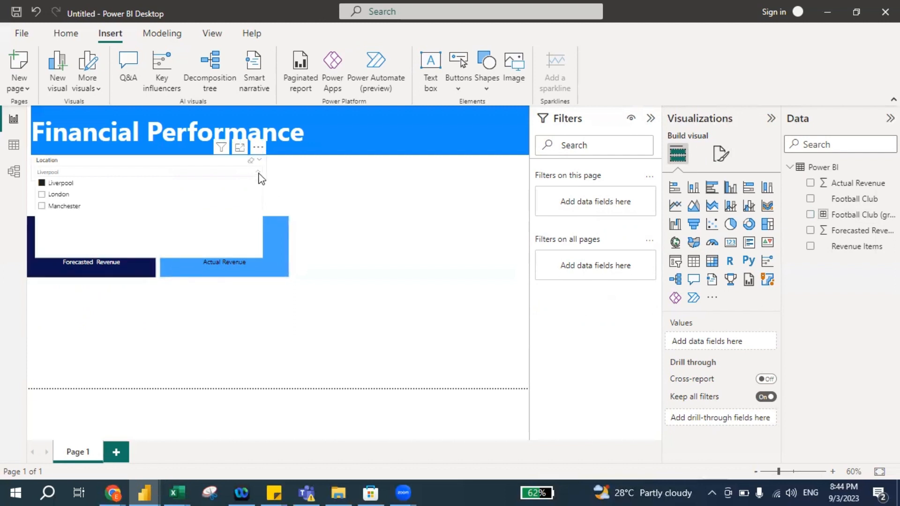
pyautogui.click(42, 207)
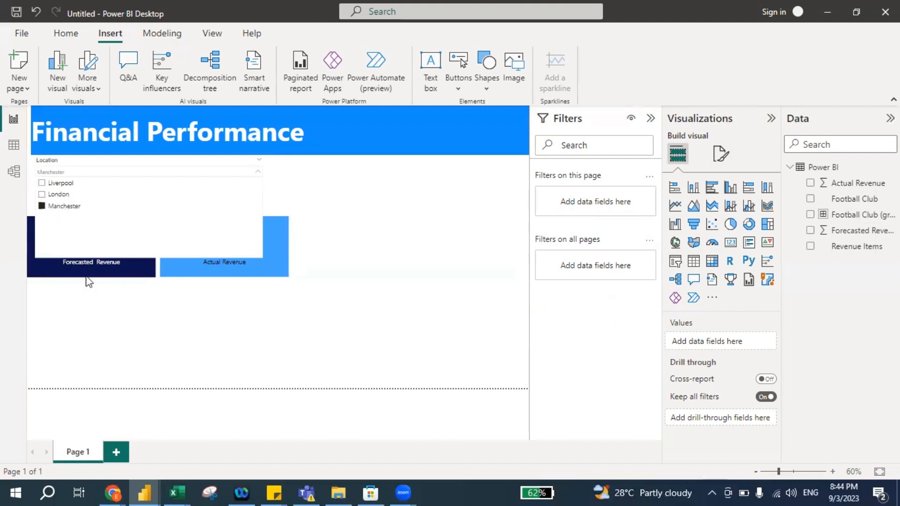
pyautogui.click(93, 320)
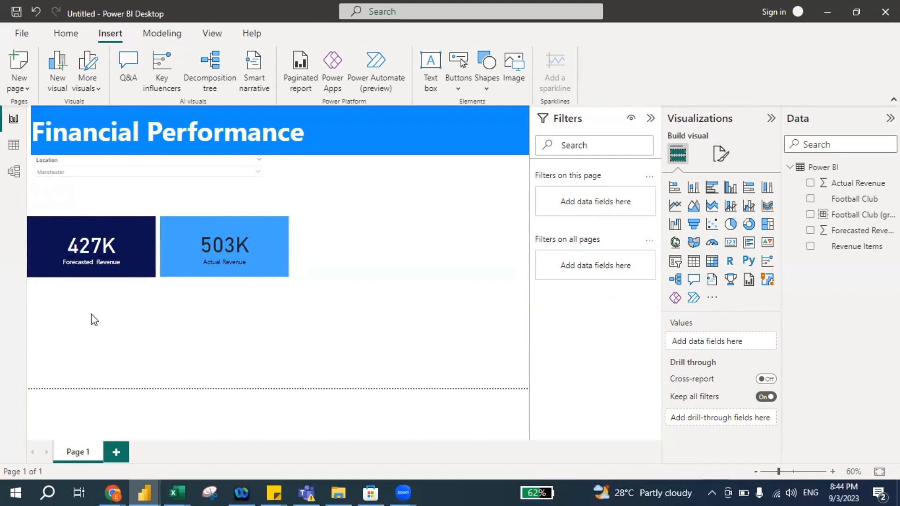
pyautogui.click(256, 171)
pyautogui.click(43, 195)
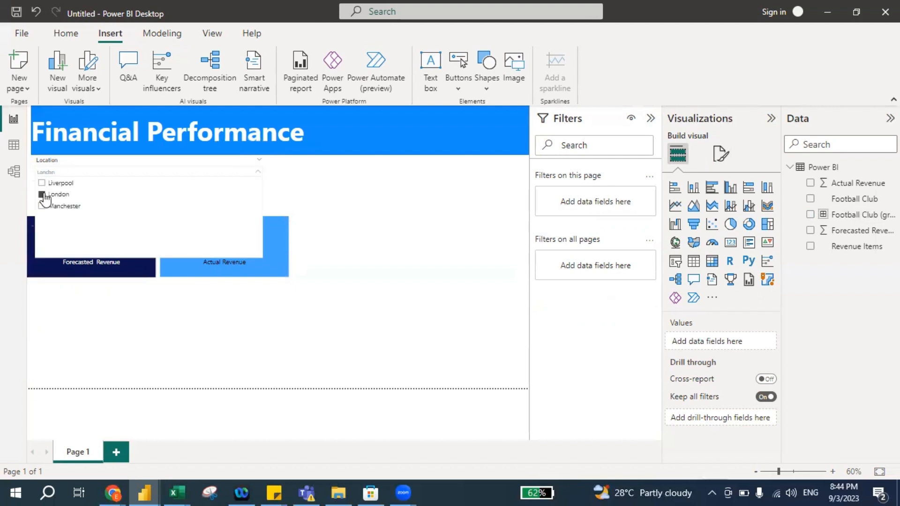
pyautogui.click(100, 304)
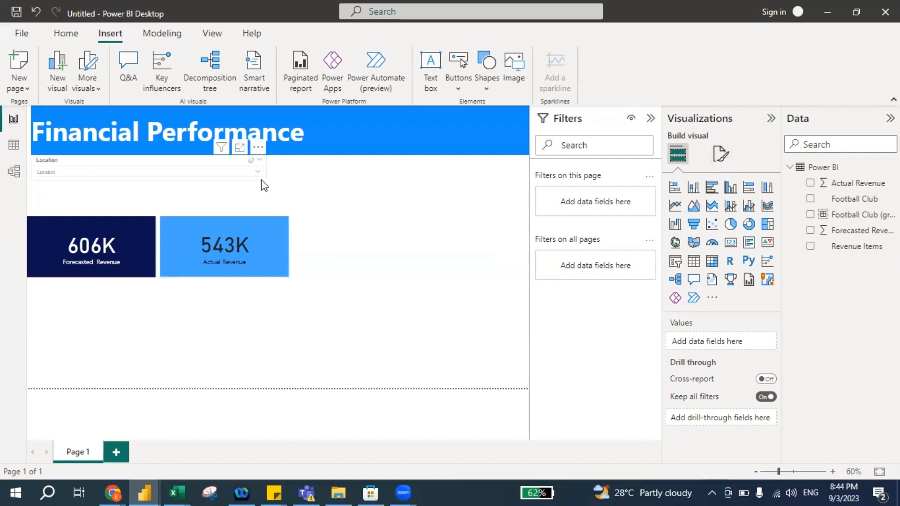
# Step: Turn on the "Select all" option for the Location slicer and use it to select every location
pyautogui.click(229, 169)
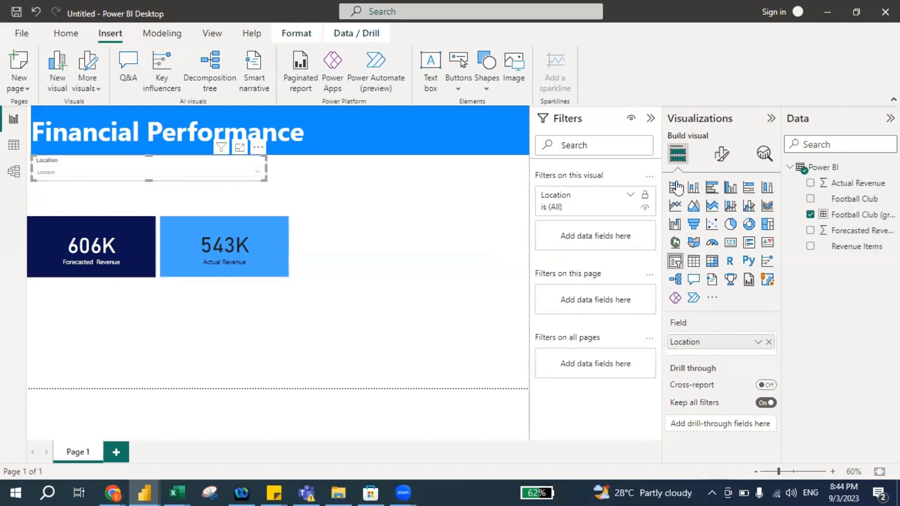
pyautogui.click(722, 161)
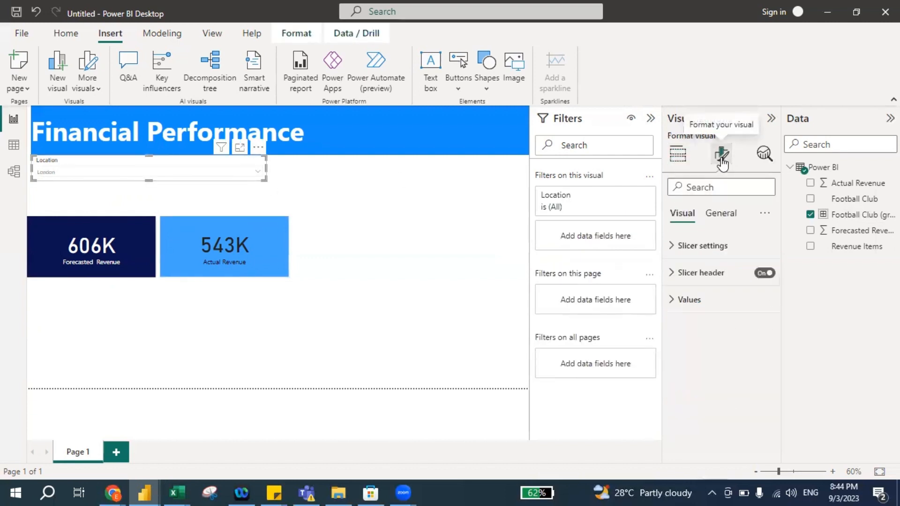
pyautogui.click(672, 247)
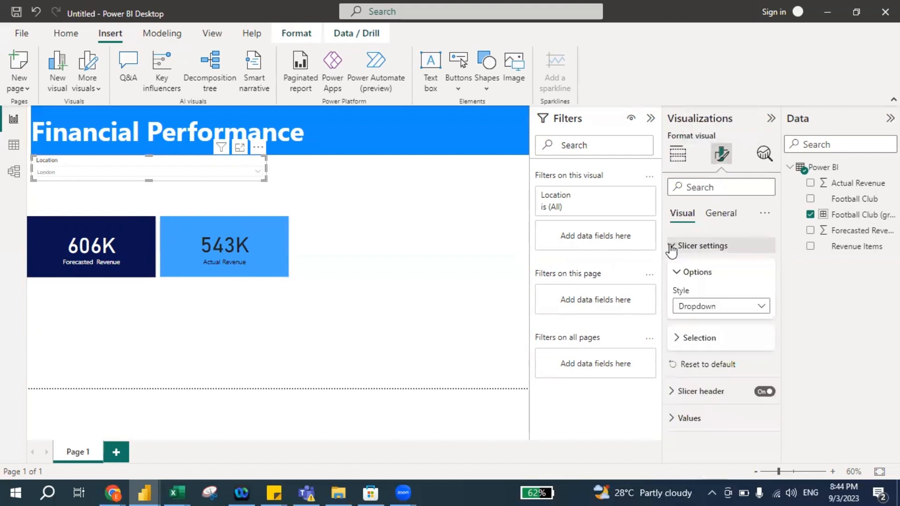
pyautogui.click(685, 340)
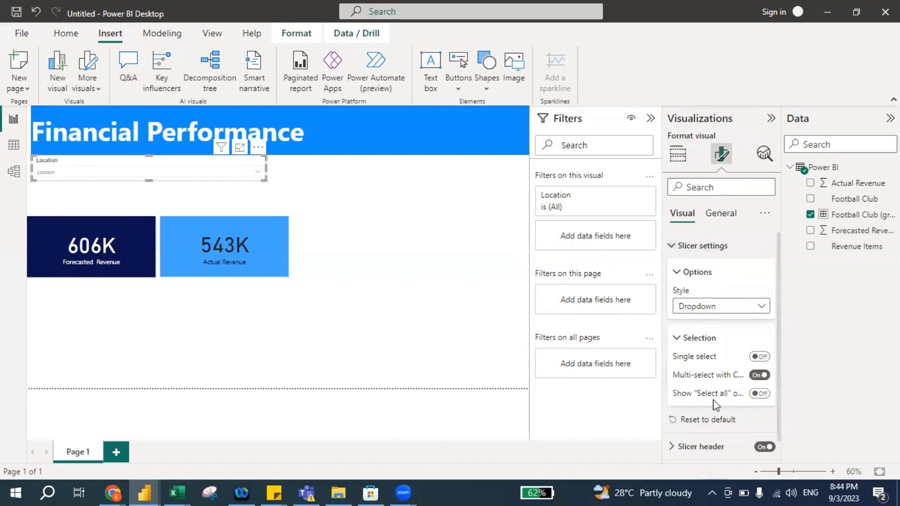
pyautogui.click(760, 395)
pyautogui.click(255, 173)
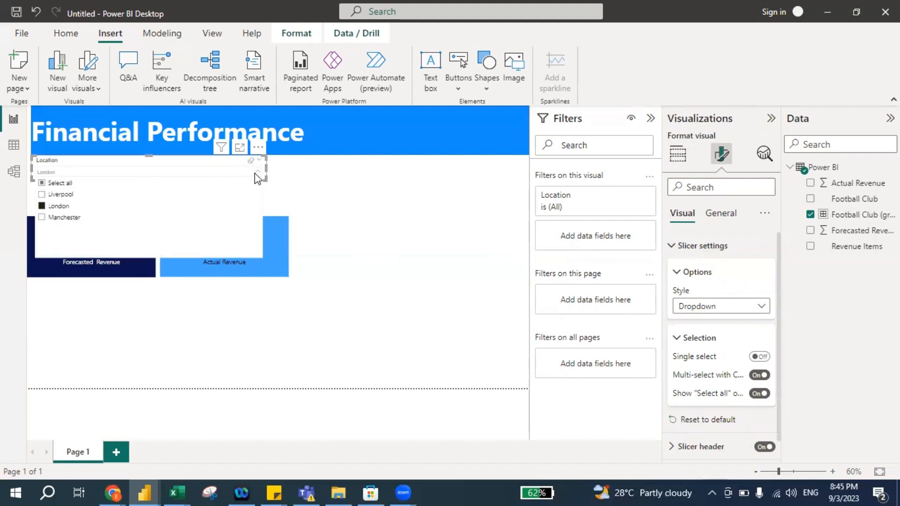
pyautogui.click(56, 186)
pyautogui.click(94, 302)
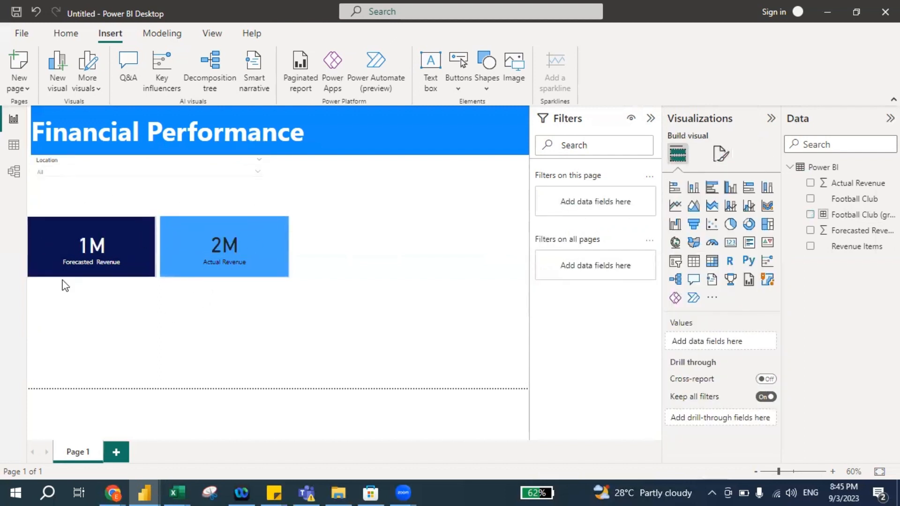
# Step: Set the Location slicer's style to Tile
pyautogui.click(721, 155)
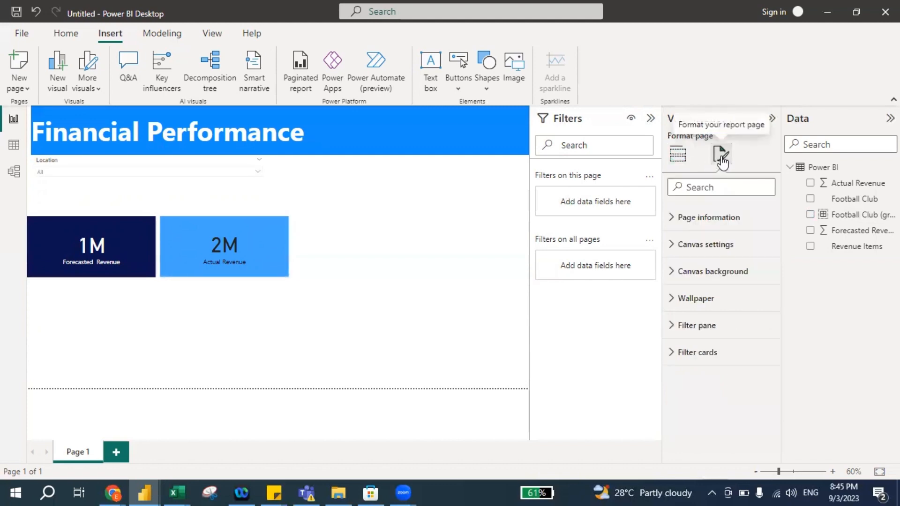
pyautogui.click(468, 191)
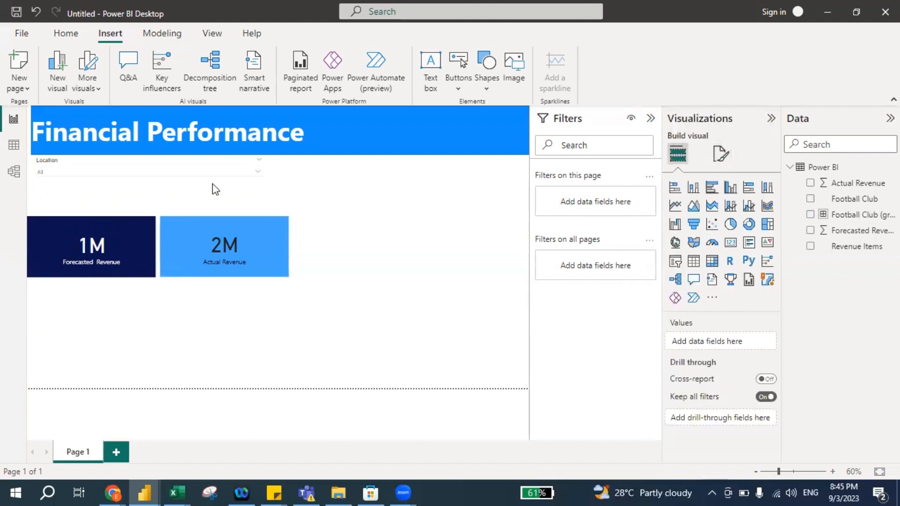
pyautogui.click(184, 178)
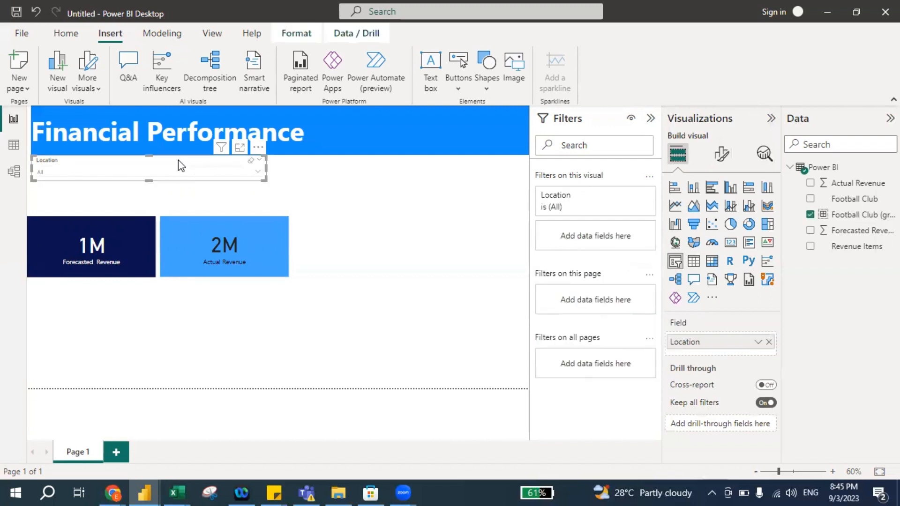
pyautogui.click(725, 155)
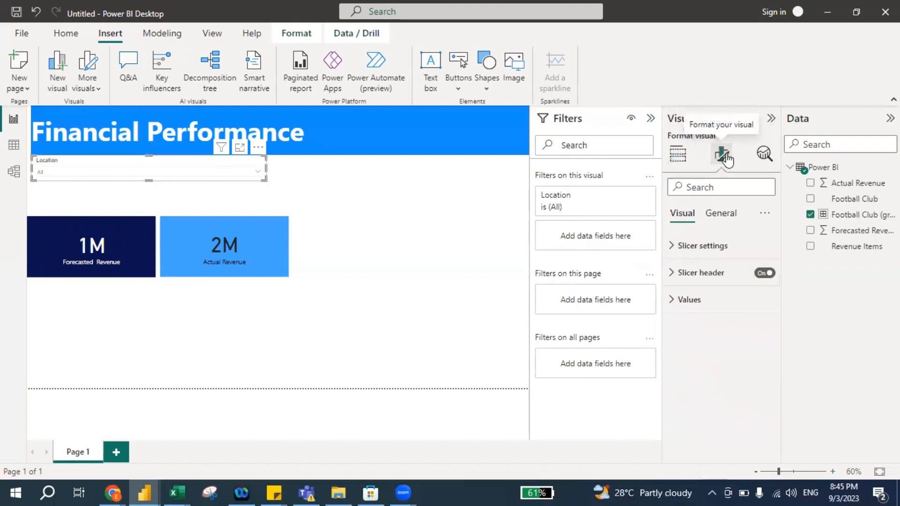
pyautogui.click(706, 253)
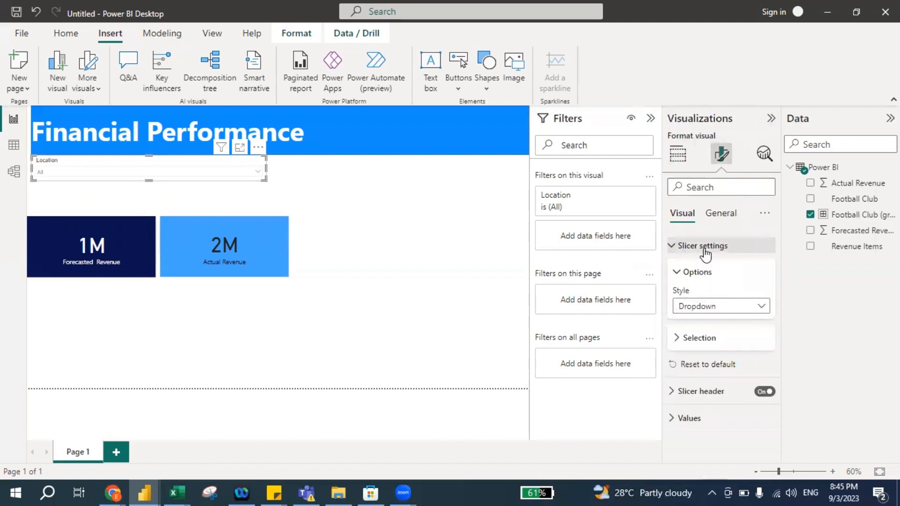
pyautogui.click(708, 310)
pyautogui.click(700, 339)
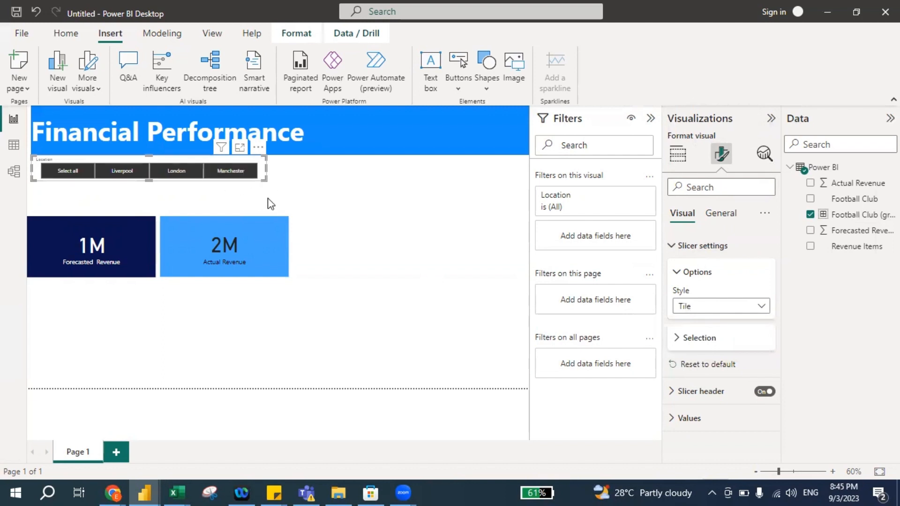
# Step: Test the Location tiles by clearing the full selection and filtering the cards to Liverpool, Manchester and finally London
pyautogui.click(113, 176)
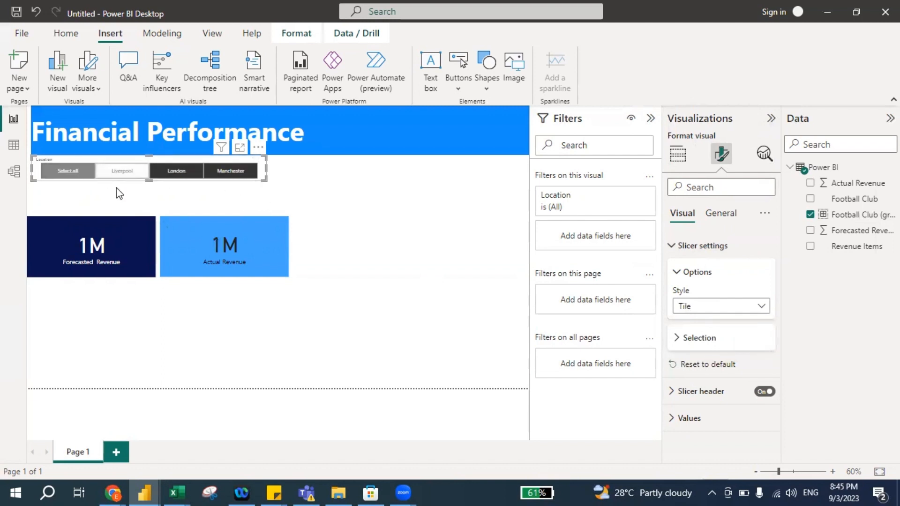
pyautogui.click(117, 187)
pyautogui.click(168, 181)
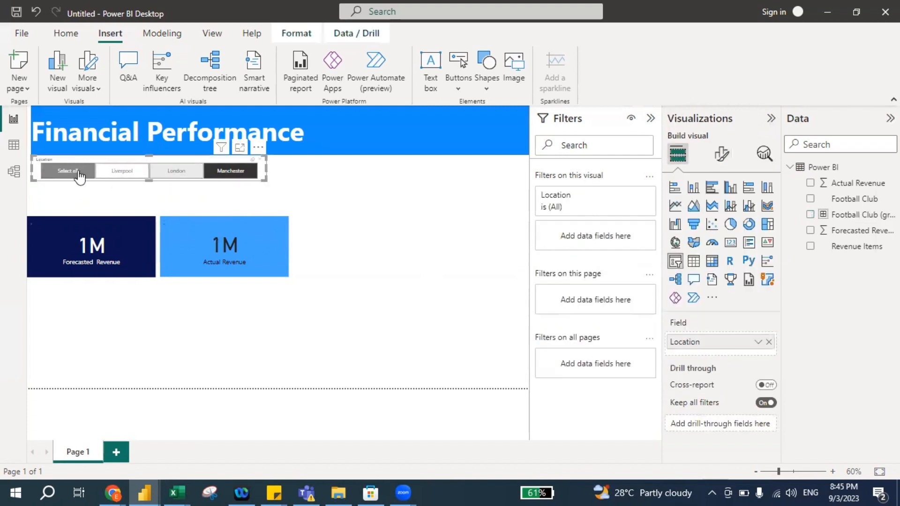
pyautogui.click(62, 176)
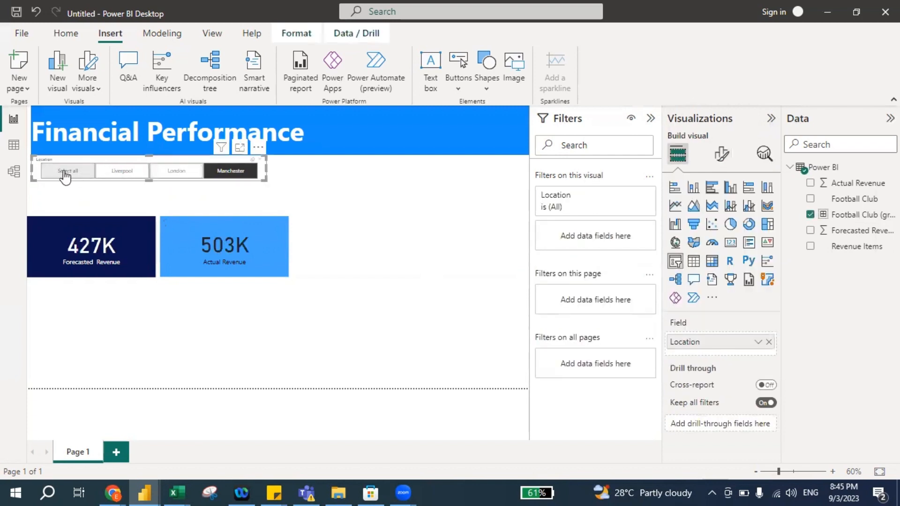
pyautogui.click(125, 177)
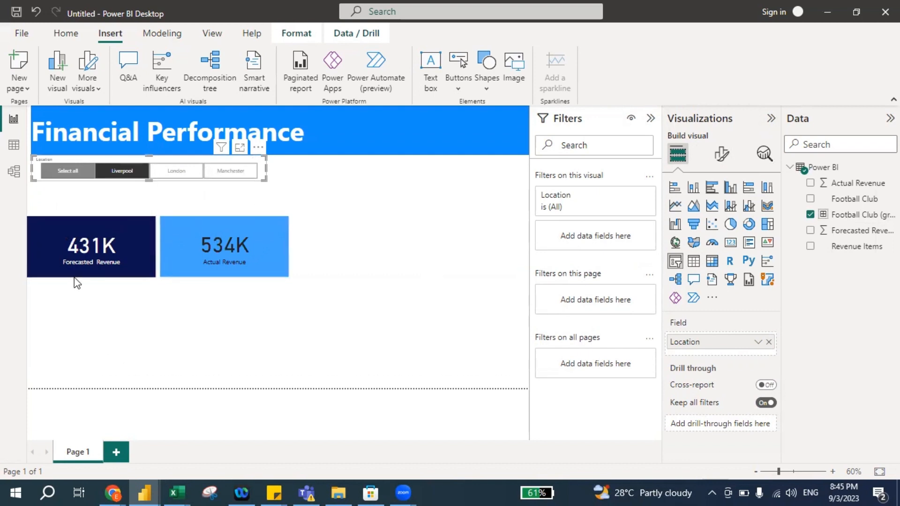
pyautogui.click(239, 176)
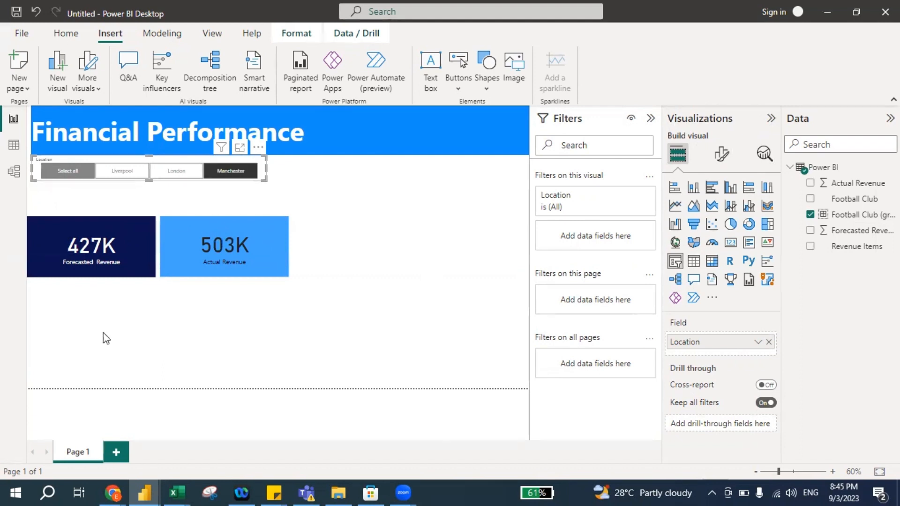
pyautogui.click(177, 174)
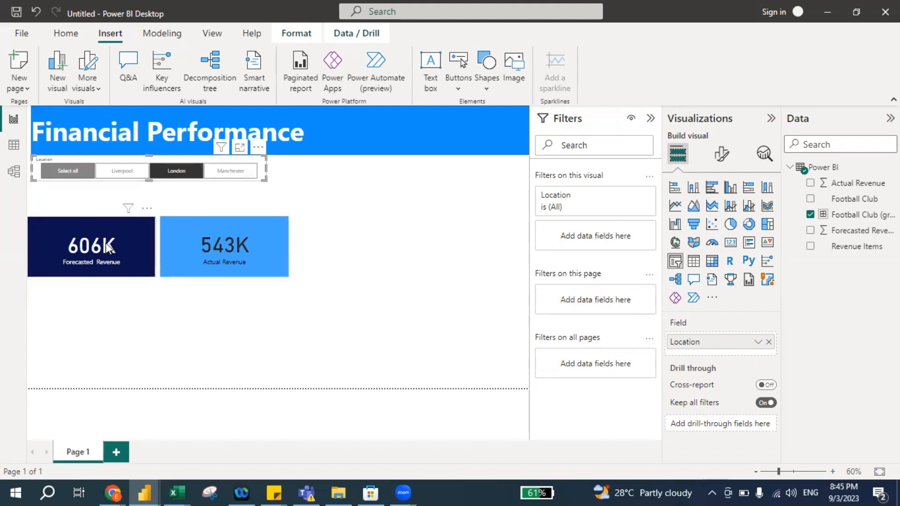
# Step: Move the Forecasted Revenue and Actual Revenue cards up directly below the Location slicer, side by side with no gap
pyautogui.click(86, 221)
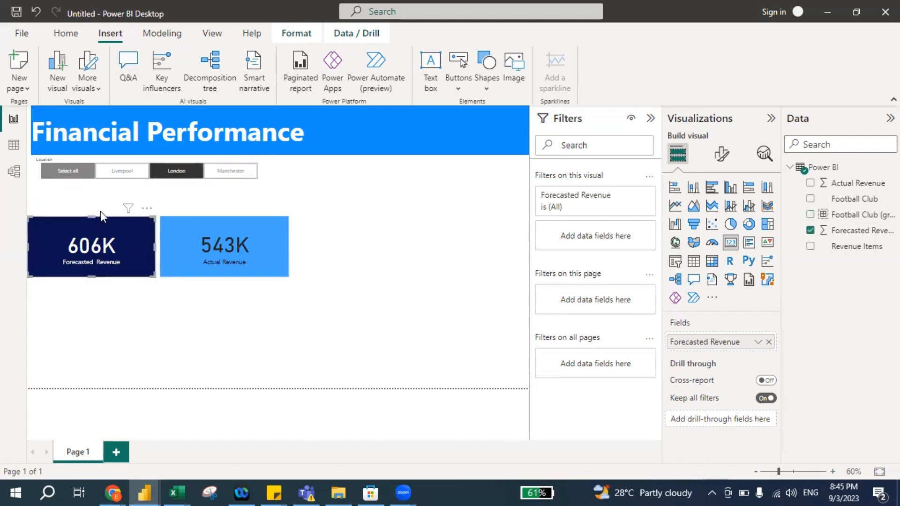
pyautogui.moveTo(81, 218); pyautogui.dragTo(81, 189)
pyautogui.moveTo(196, 230); pyautogui.dragTo(193, 202)
# Step: Insert a clustered column chart showing Actual Revenue and Forecasted Revenue by Revenue Items
pyautogui.click(258, 307)
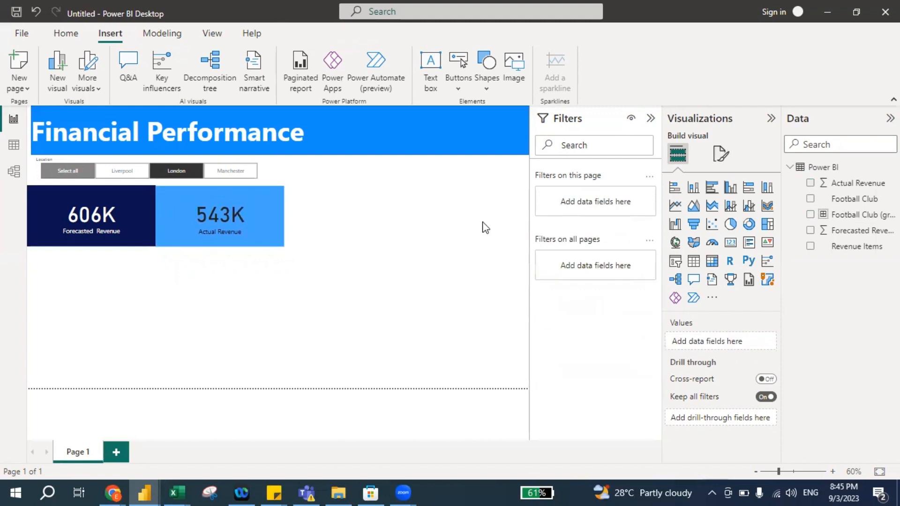
pyautogui.click(730, 189)
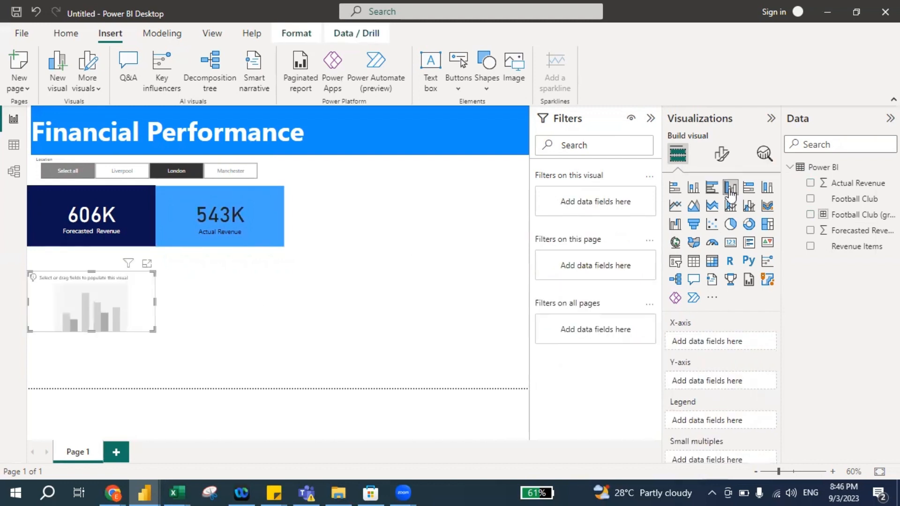
pyautogui.click(811, 184)
pyautogui.click(811, 231)
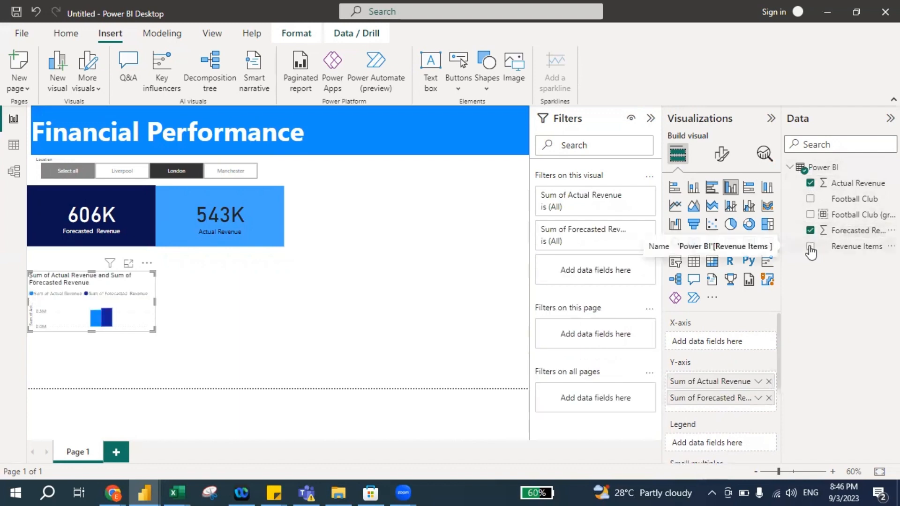
pyautogui.click(811, 247)
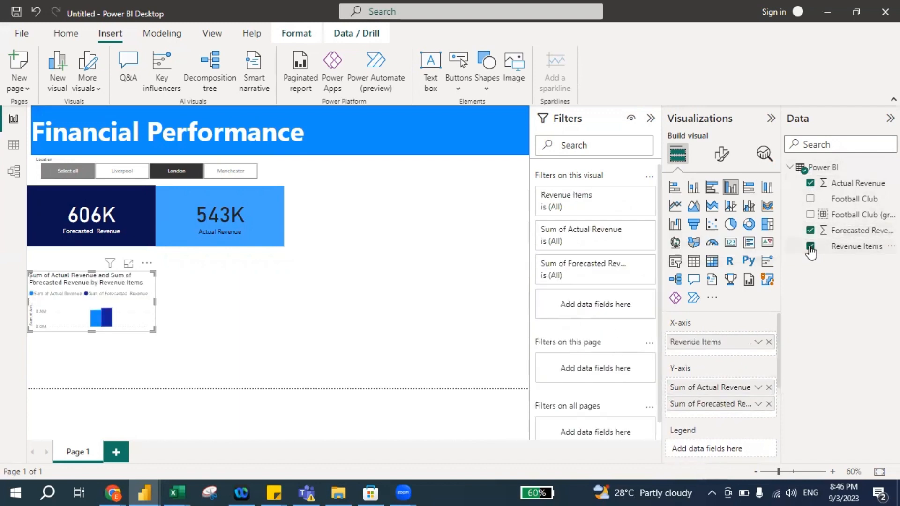
# Step: Place the column chart beside the cards, directly below the title banner, and enlarge it to reach the page's bottom and far edges
pyautogui.click(49, 269)
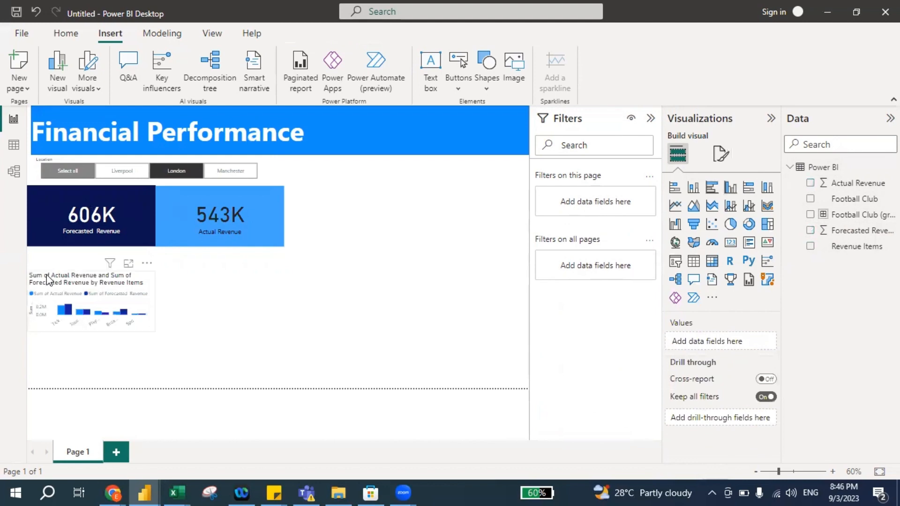
pyautogui.moveTo(49, 279); pyautogui.dragTo(303, 165)
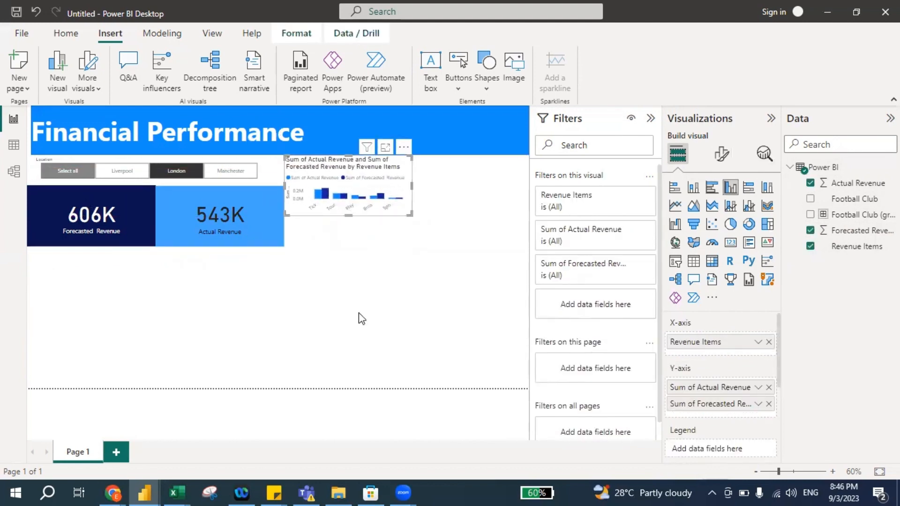
pyautogui.moveTo(348, 216); pyautogui.dragTo(369, 402)
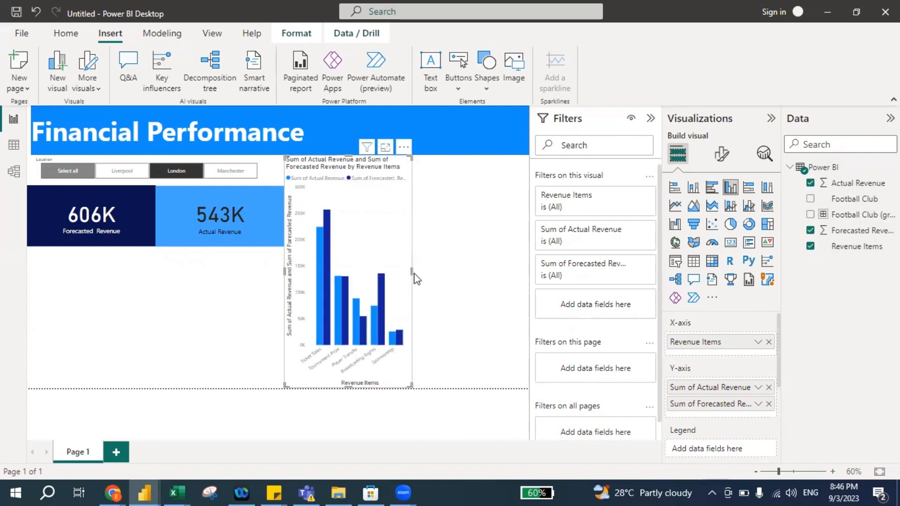
pyautogui.moveTo(412, 270); pyautogui.dragTo(542, 274)
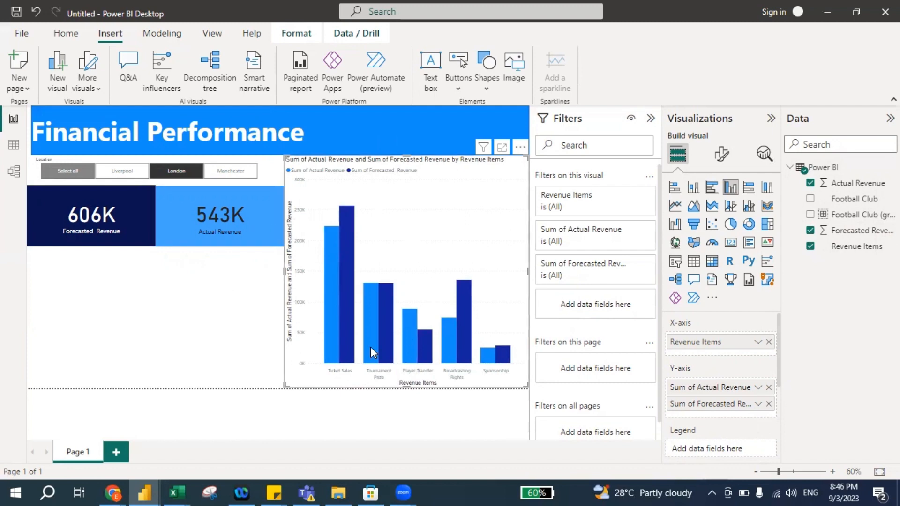
# Step: Rename the column chart's "Sum of Actual Revenue" value to "Actual Revenue"
pyautogui.moveTo(325, 327)
pyautogui.doubleClick(697, 387)
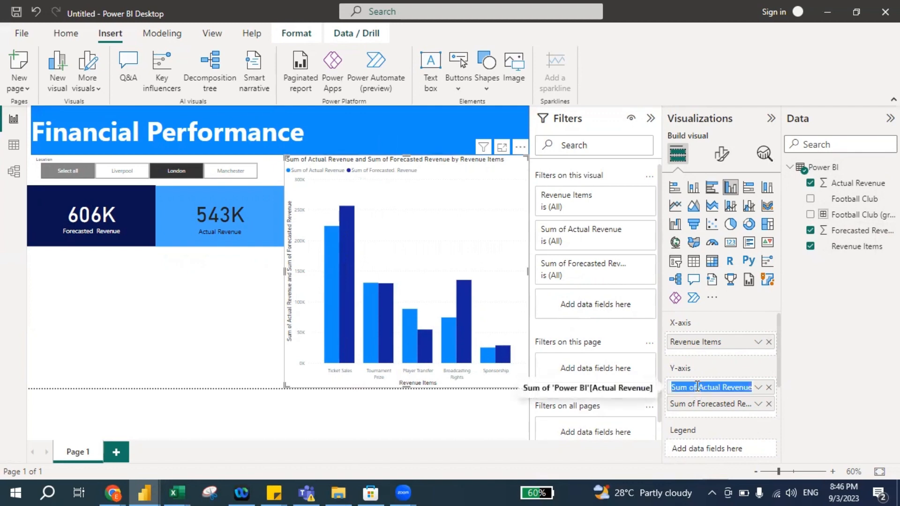
pyautogui.click(697, 386)
pyautogui.hotkey('shift', 'Home')
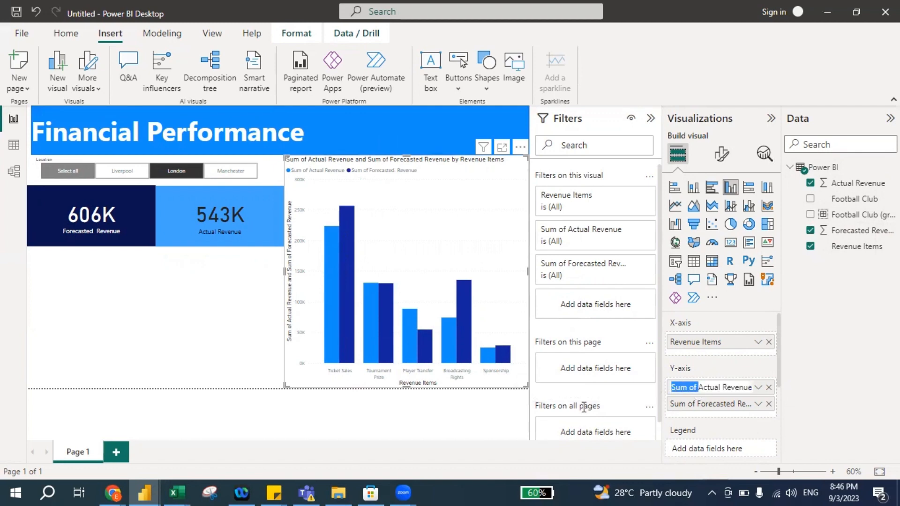
pyautogui.press('BackSpace')
pyautogui.press('Return')
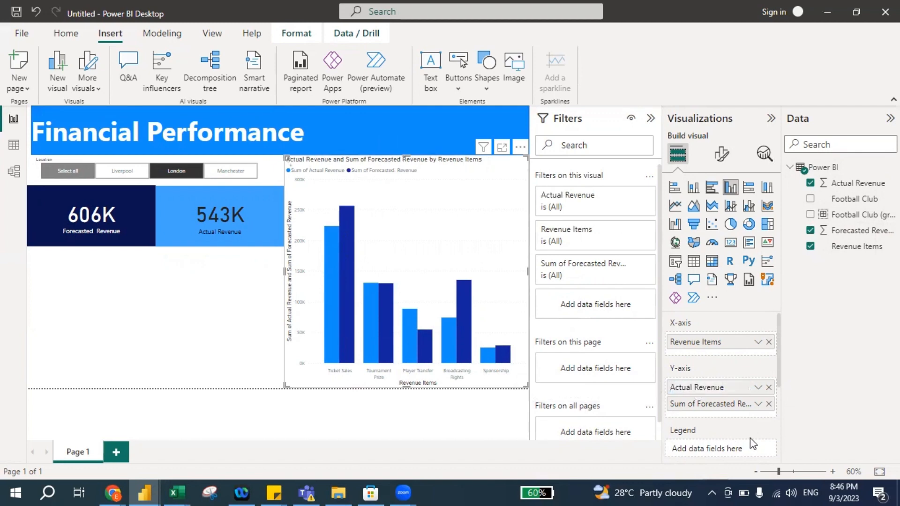
# Step: Rename the column chart's "Sum of Forecasted Revenue" value to "Forecasted Revenue"
pyautogui.doubleClick(692, 402)
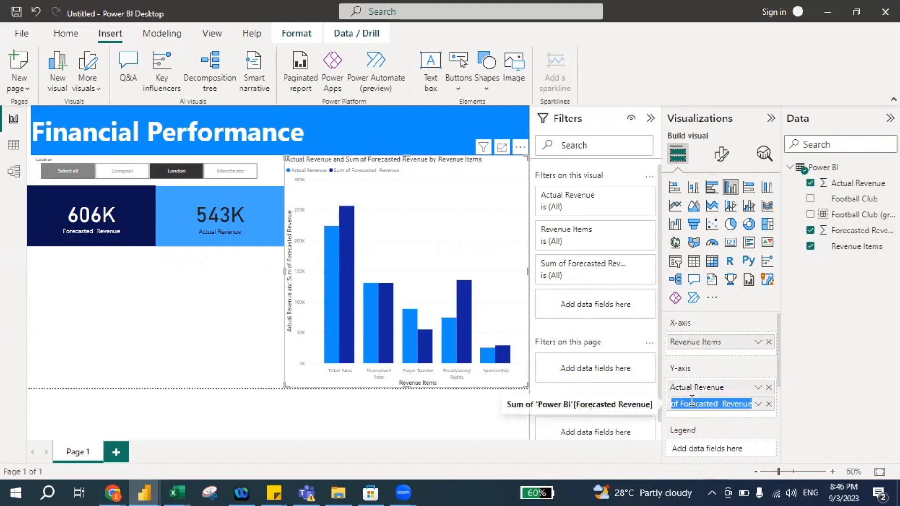
pyautogui.click(692, 402)
pyautogui.hotkey('shift', 'Home')
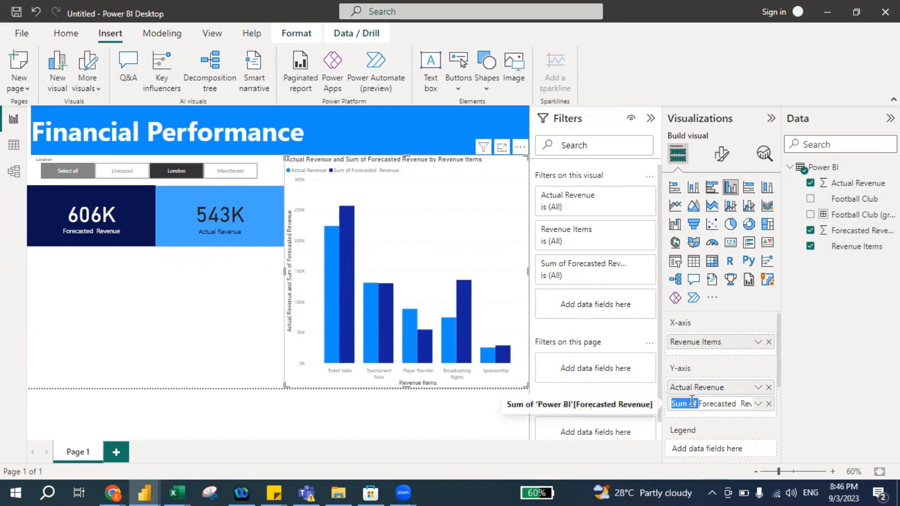
pyautogui.press('BackSpace')
pyautogui.press('Return')
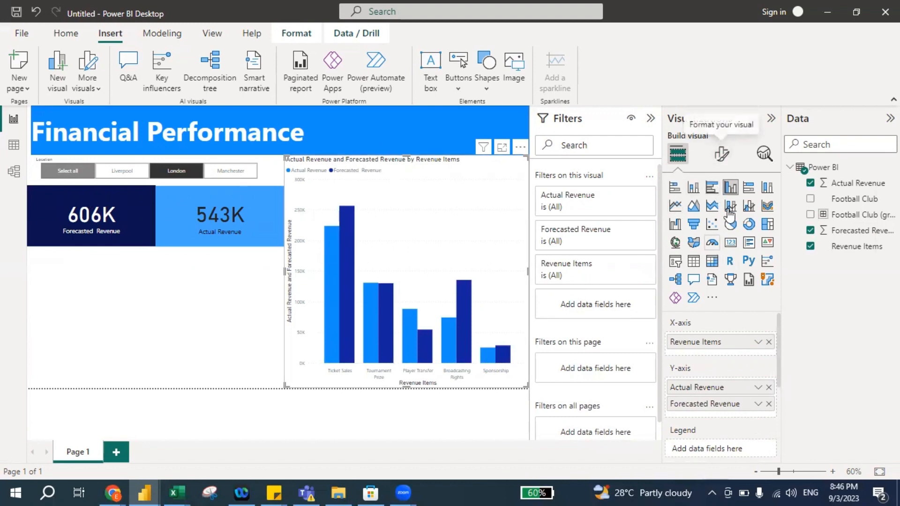
# Step: Turn on data labels for the column chart
pyautogui.click(722, 162)
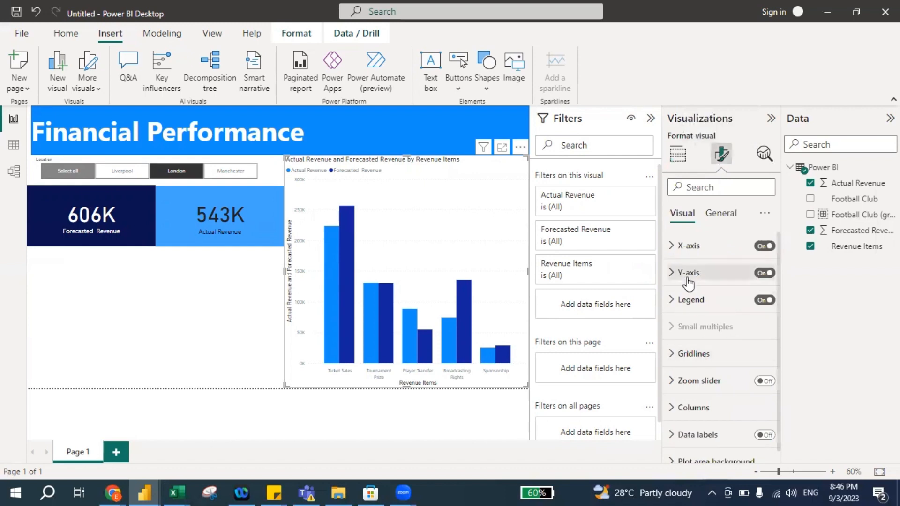
pyautogui.scroll(-1, 687, 279)
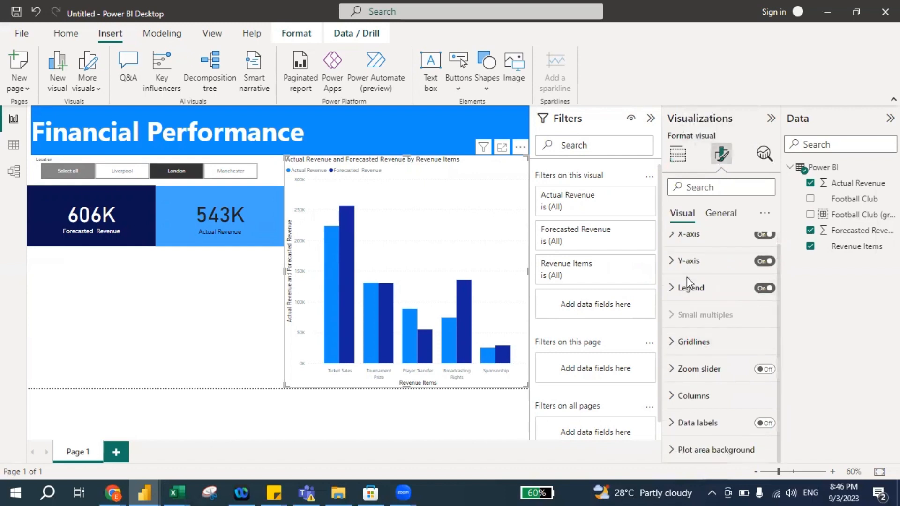
pyautogui.click(769, 424)
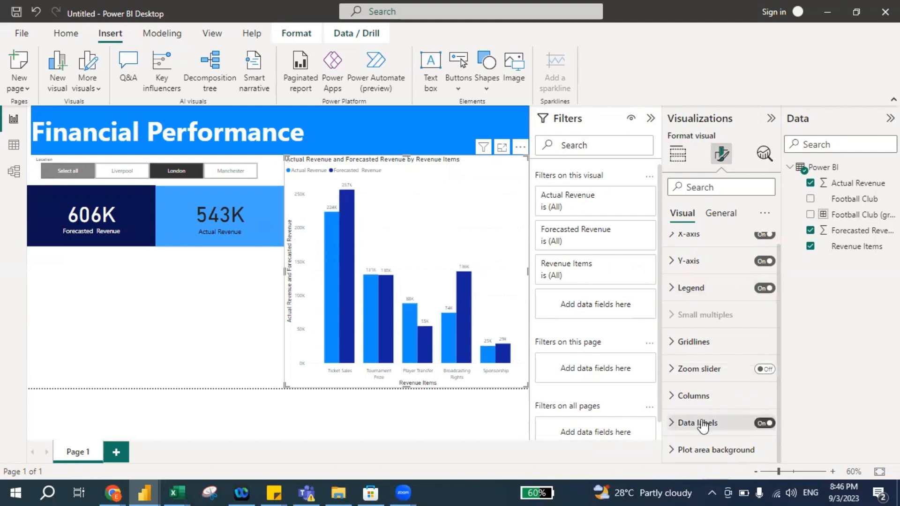
# Step: Set the column chart's title to "Forecast Revenue vs Actual Revenue" and centre it horizontally
pyautogui.click(721, 215)
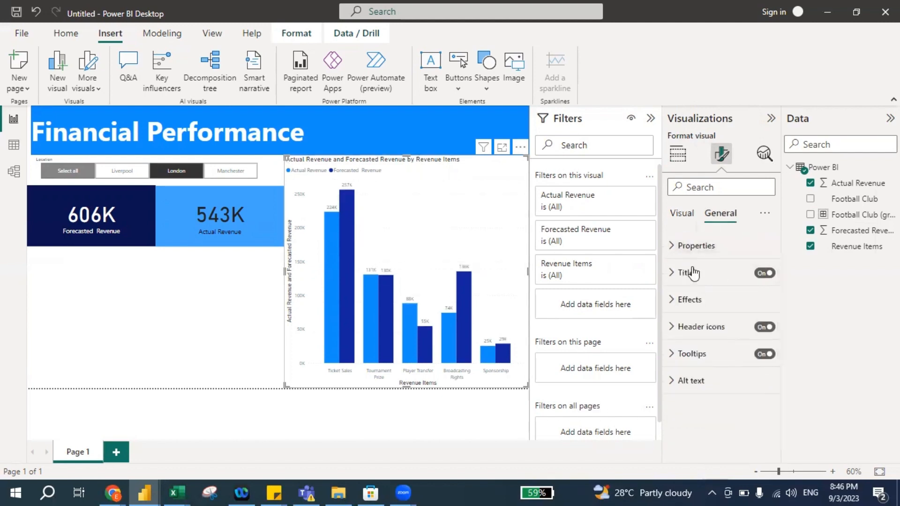
pyautogui.click(675, 276)
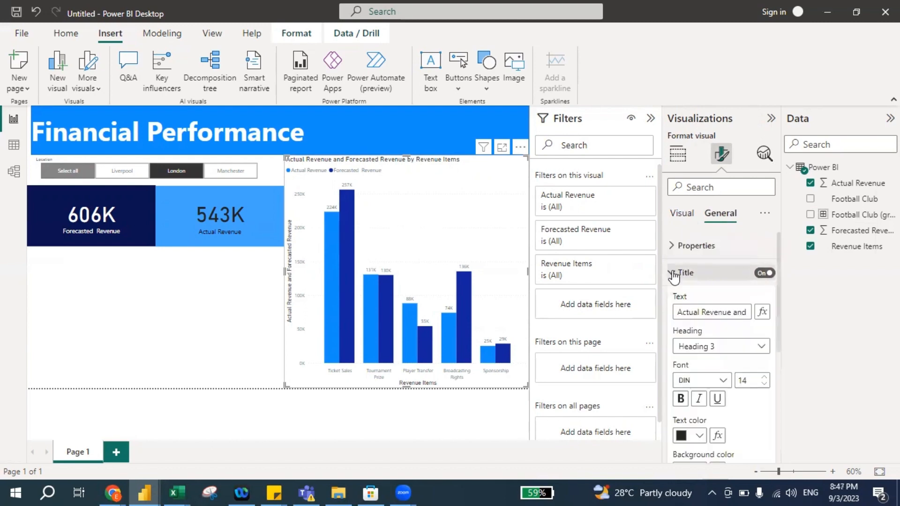
pyautogui.click(699, 310)
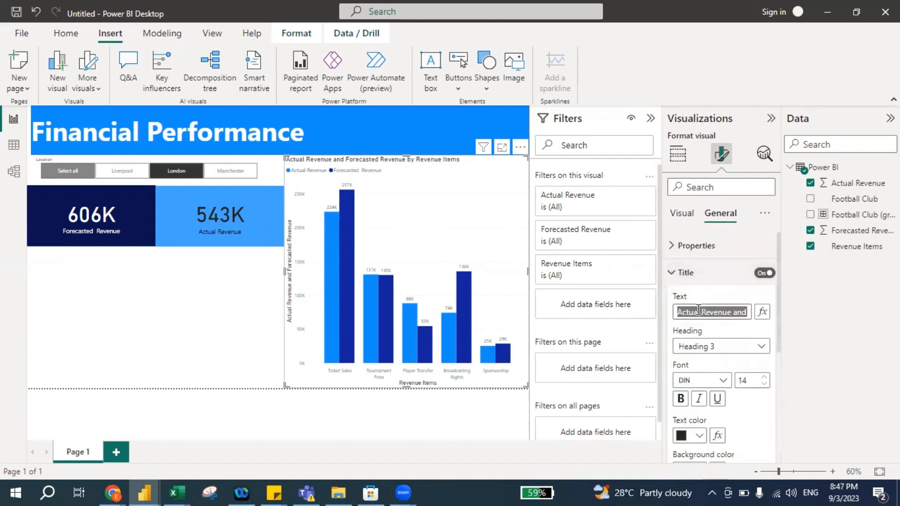
pyautogui.write('Forecas')
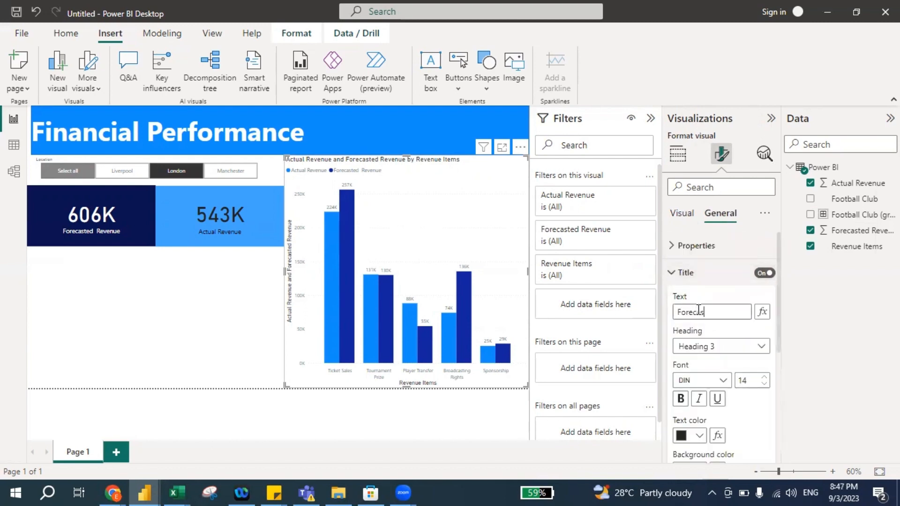
pyautogui.write('t Revenue')
pyautogui.write(' vs Actual')
pyautogui.write(' Revenue')
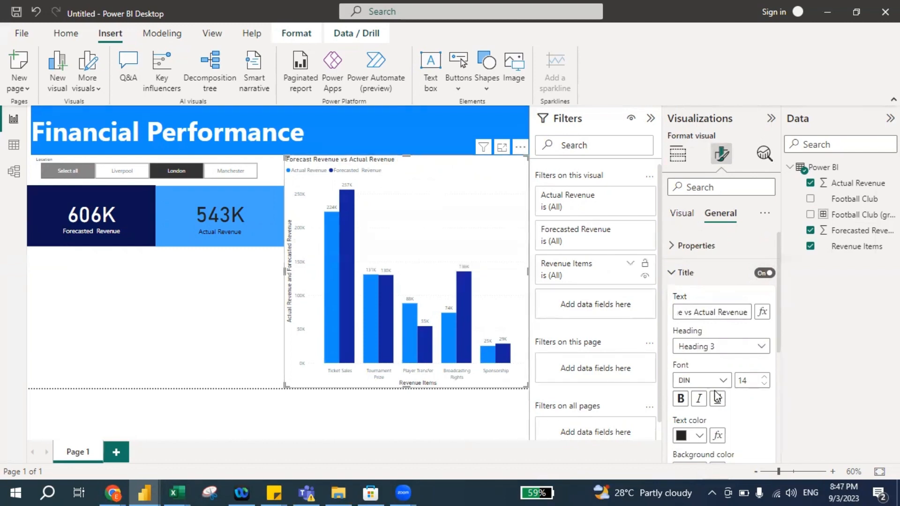
pyautogui.scroll(-3, 712, 399)
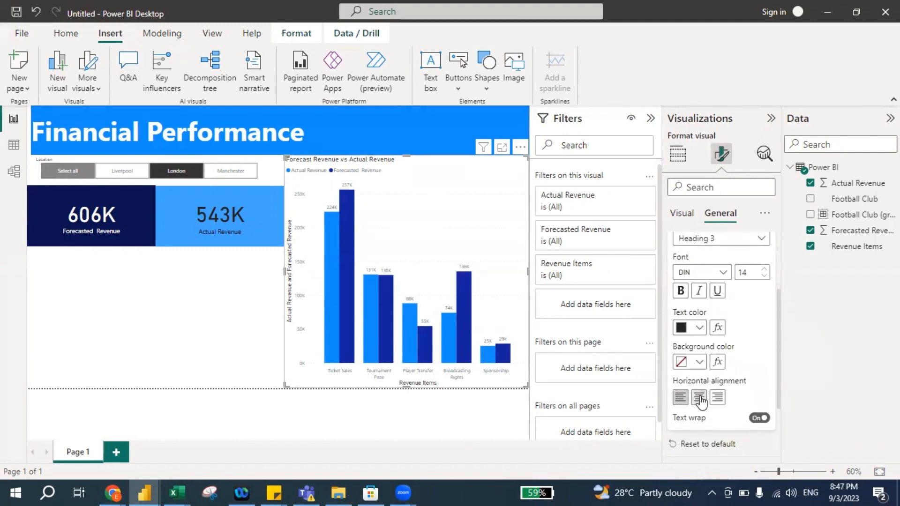
pyautogui.click(699, 399)
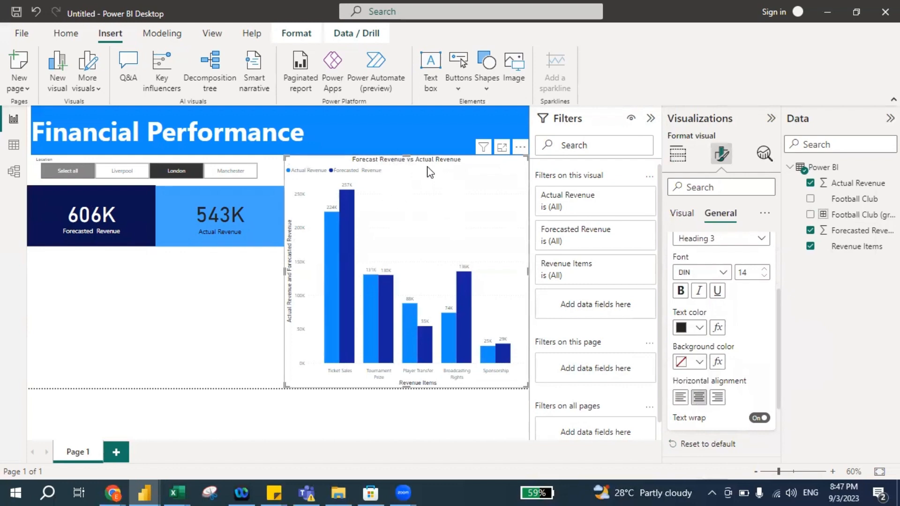
# Step: Test the Location slicer on the cards and column chart by filtering to Manchester and finally Liverpool
pyautogui.click(180, 298)
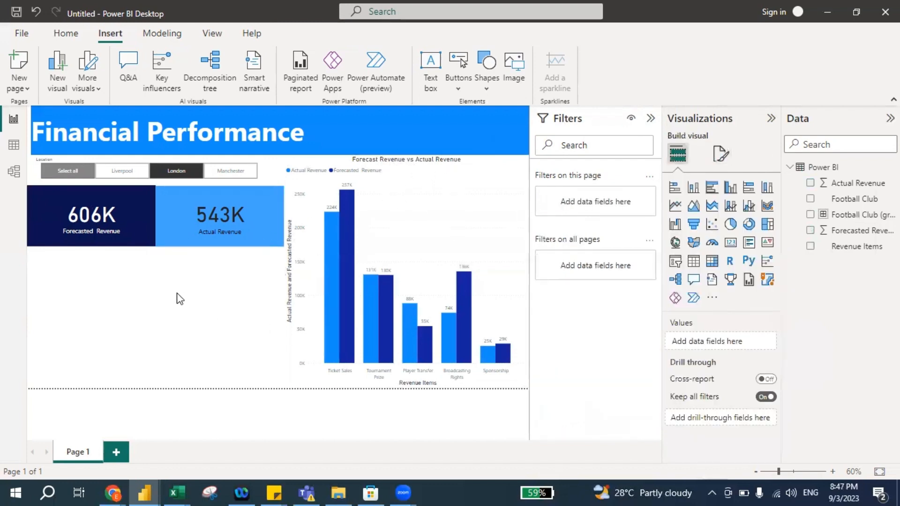
pyautogui.click(229, 177)
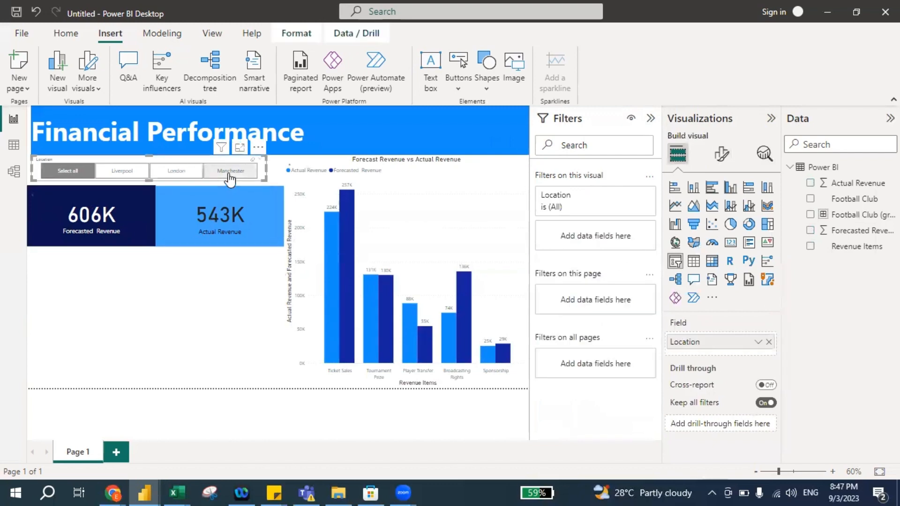
pyautogui.click(229, 175)
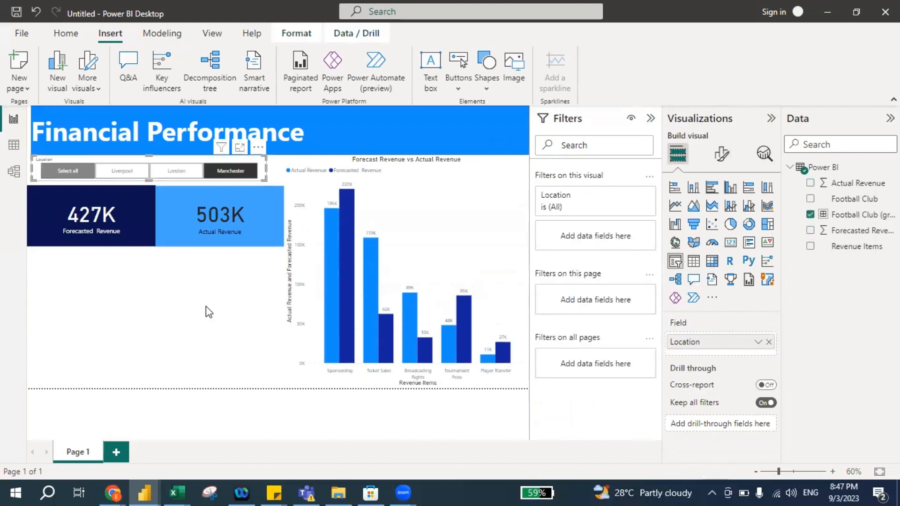
pyautogui.click(118, 173)
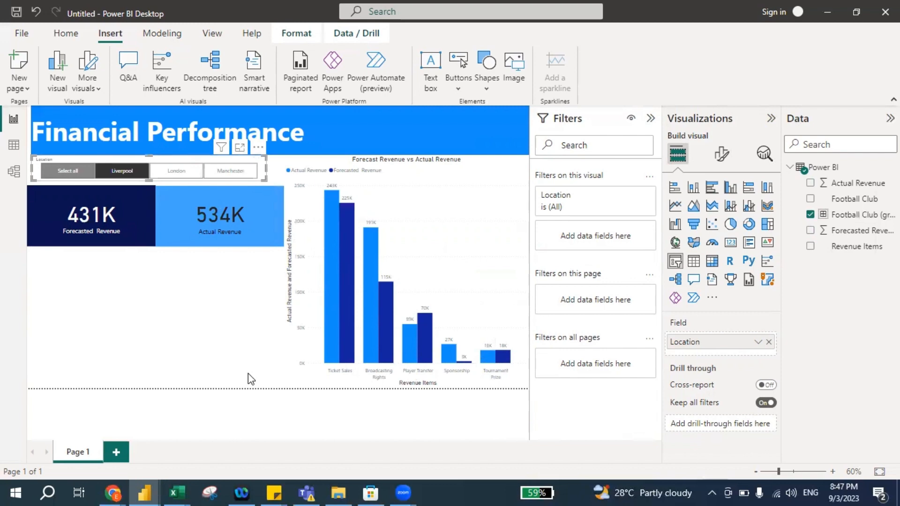
# Step: Insert a pie chart of Actual Revenue by Revenue Items and widen it to fill the space below the two cards
pyautogui.click(237, 317)
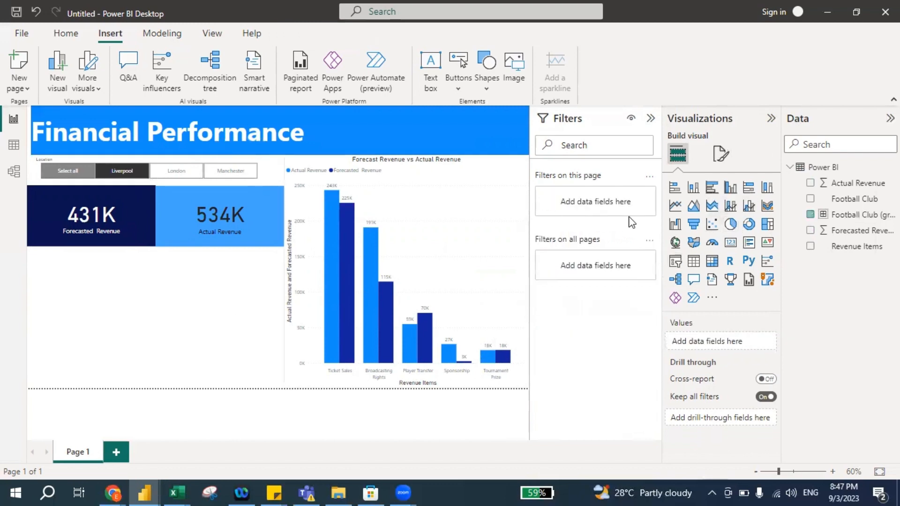
pyautogui.click(730, 225)
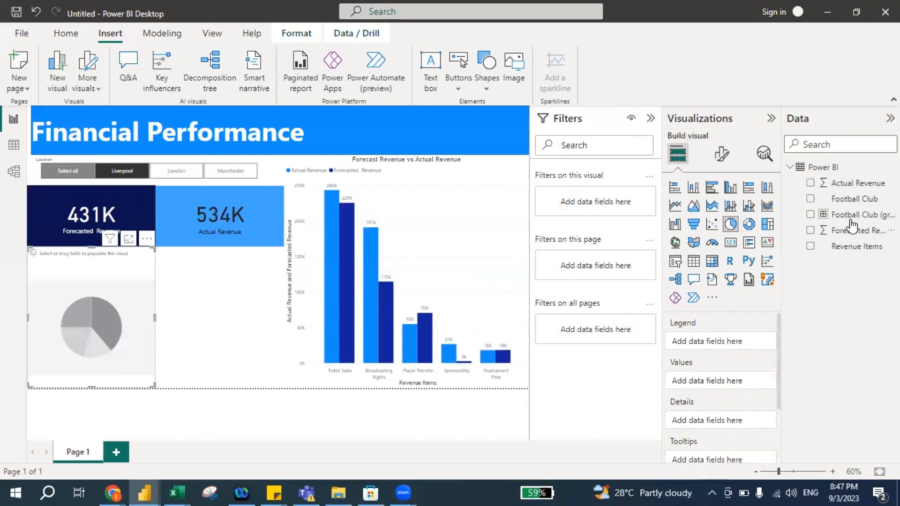
pyautogui.click(810, 185)
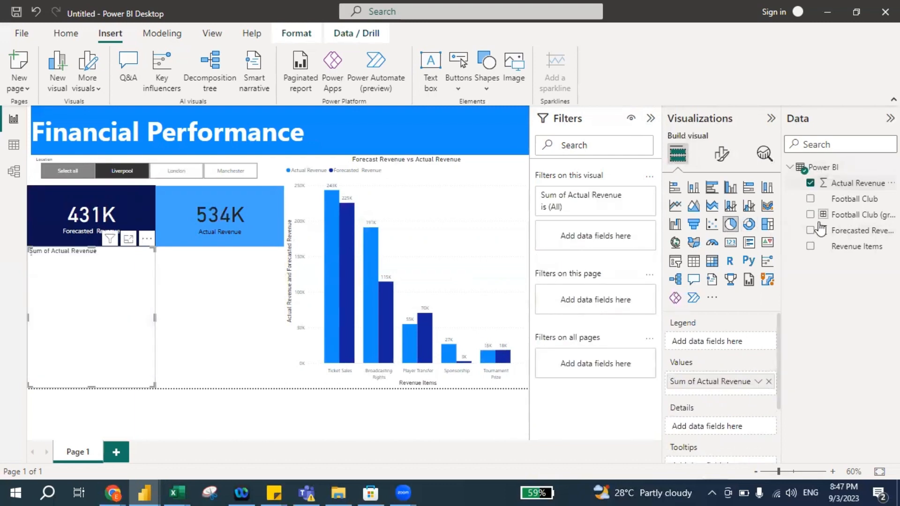
pyautogui.click(810, 247)
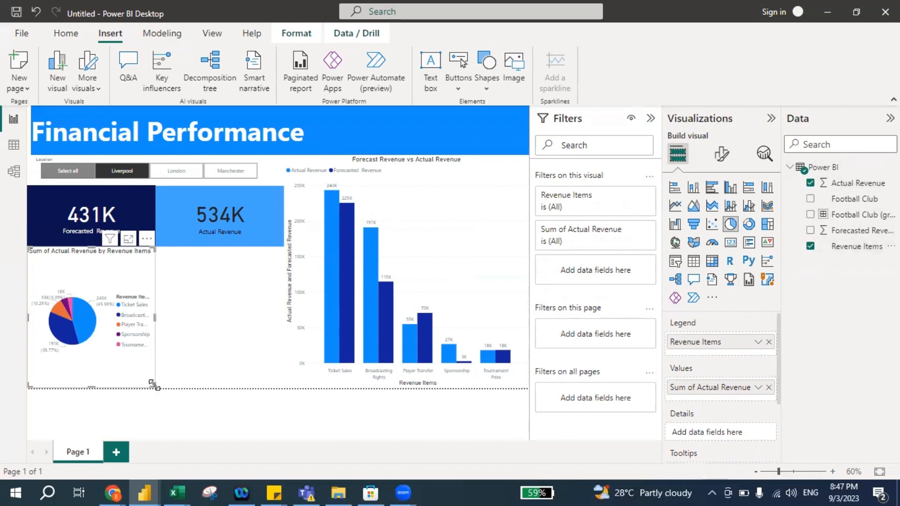
pyautogui.moveTo(154, 386); pyautogui.dragTo(281, 387)
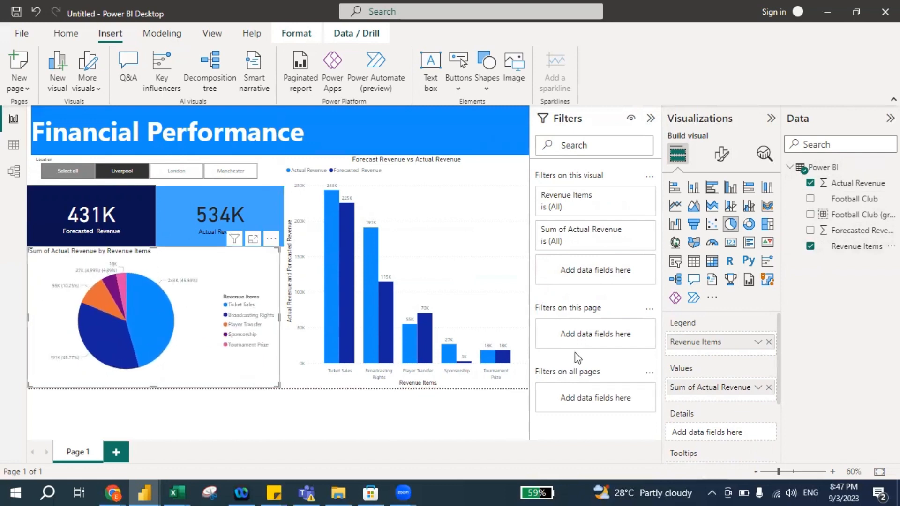
# Step: Rename the pie chart's value field to "Actual Revenue" by removing the "Sum of" prefix
pyautogui.doubleClick(698, 388)
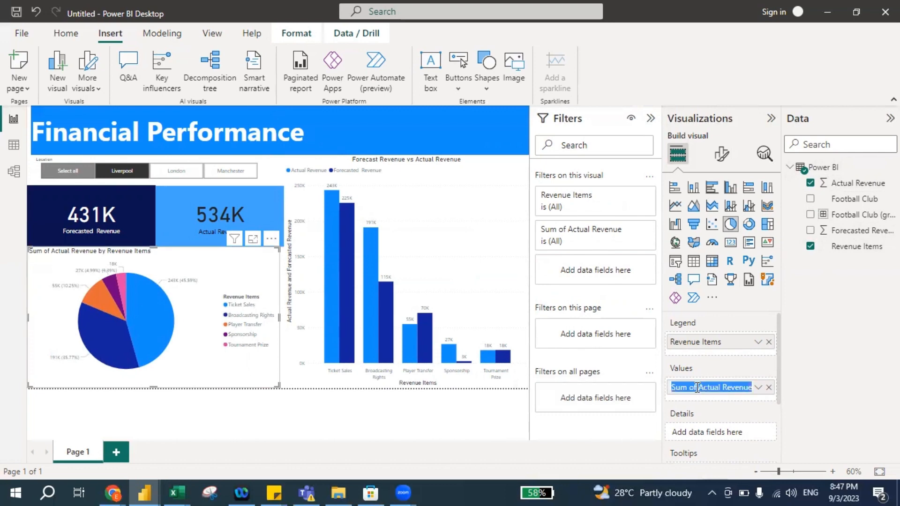
pyautogui.hotkey('shift', 'Home')
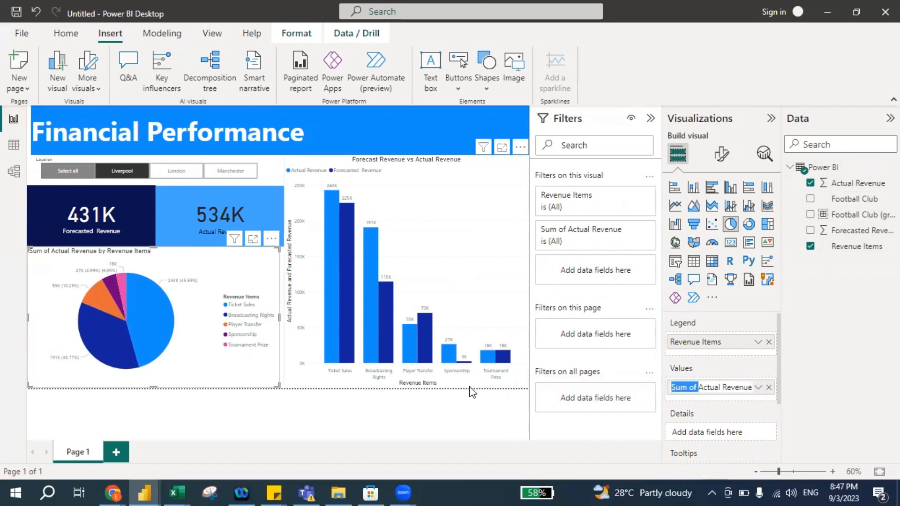
pyautogui.press('BackSpace')
pyautogui.press('Return')
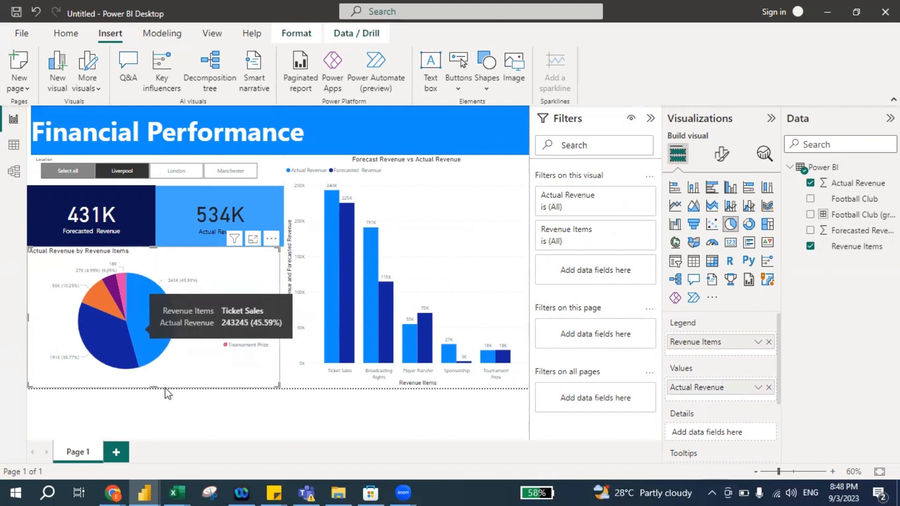
# Step: Test the Location slicer on the pie chart by filtering to London and Manchester, finally selecting all locations
pyautogui.moveTo(149, 329)
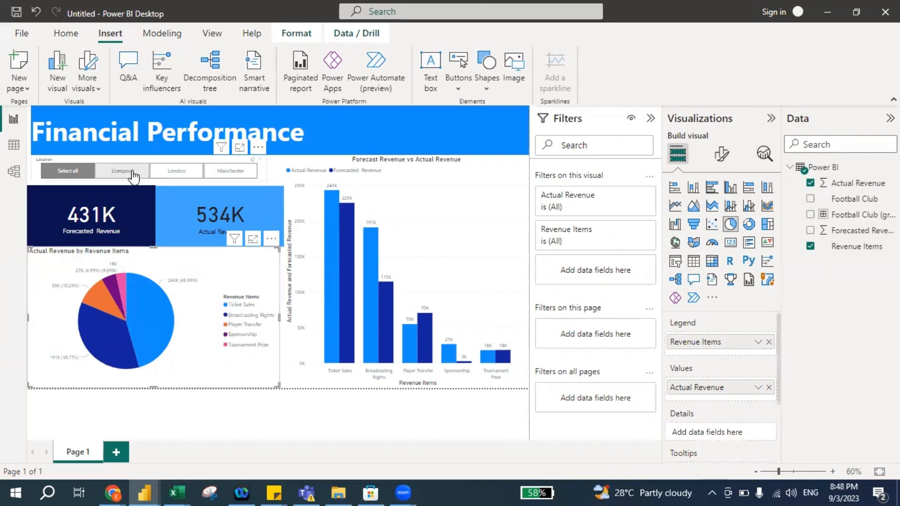
pyautogui.click(174, 174)
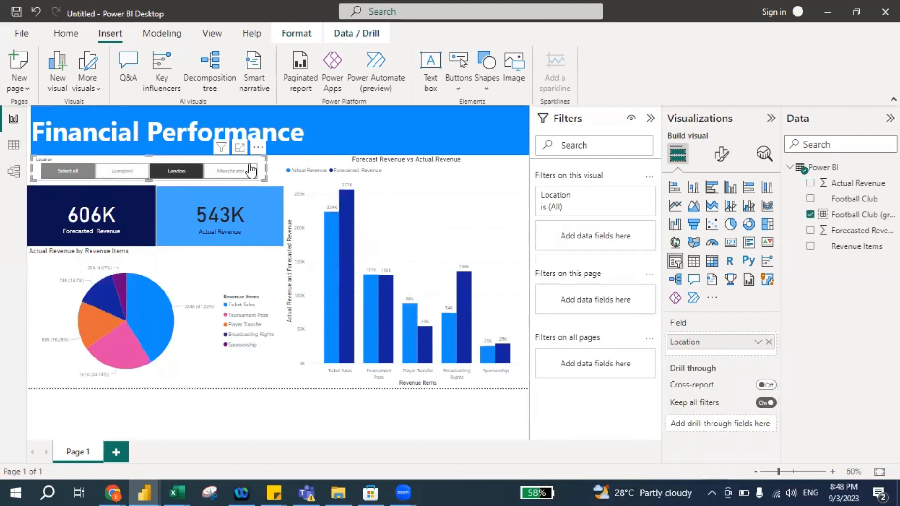
pyautogui.click(234, 173)
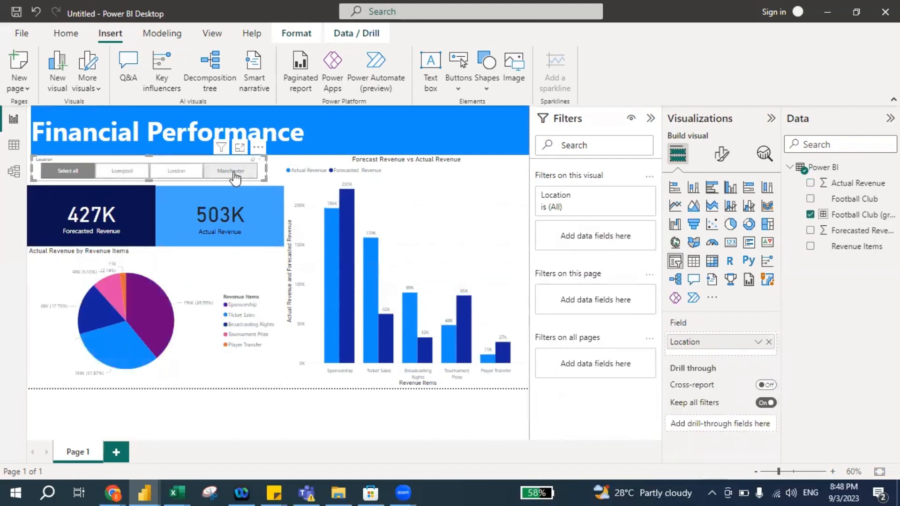
pyautogui.click(69, 174)
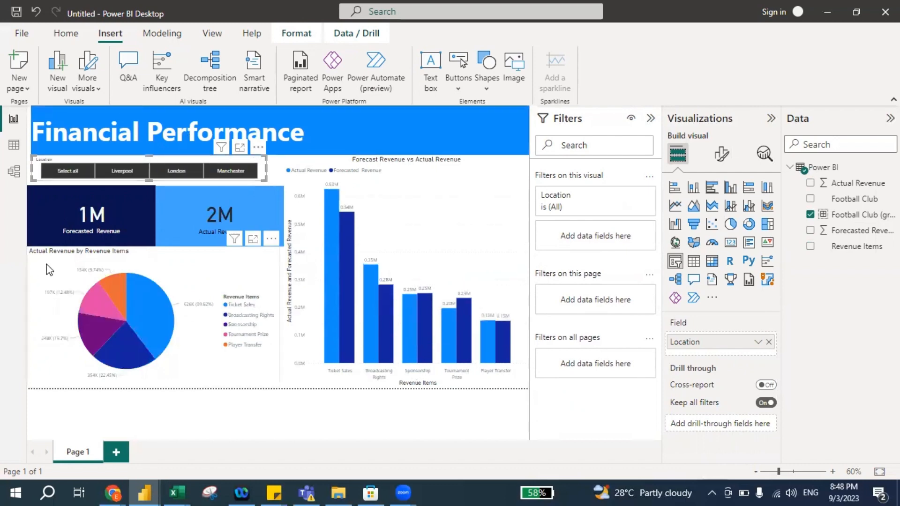
pyautogui.moveTo(124, 314)
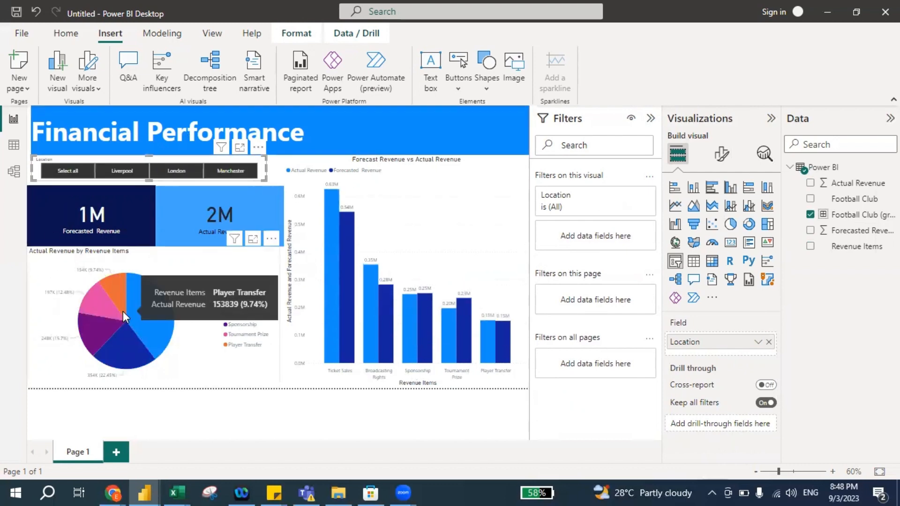